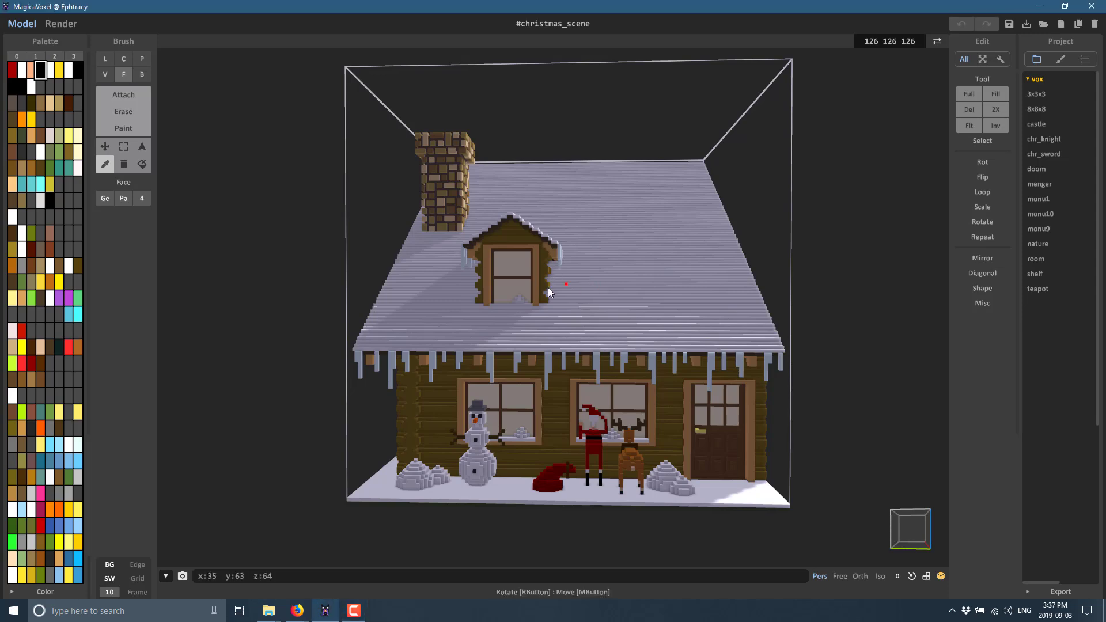
Orbit the cabin to view its cutaway interior, briefly checking the browser window
right_drag(841, 299, 762, 291)
scroll(762, 291, up, 10)
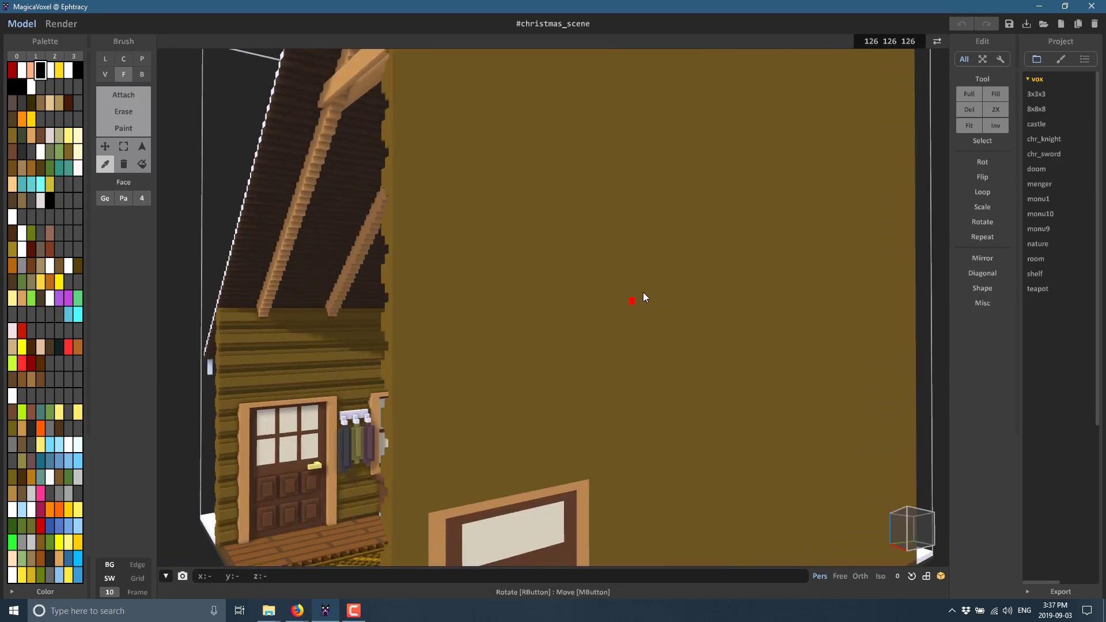
scroll(643, 292, down, 10)
right_drag(643, 292, 725, 305)
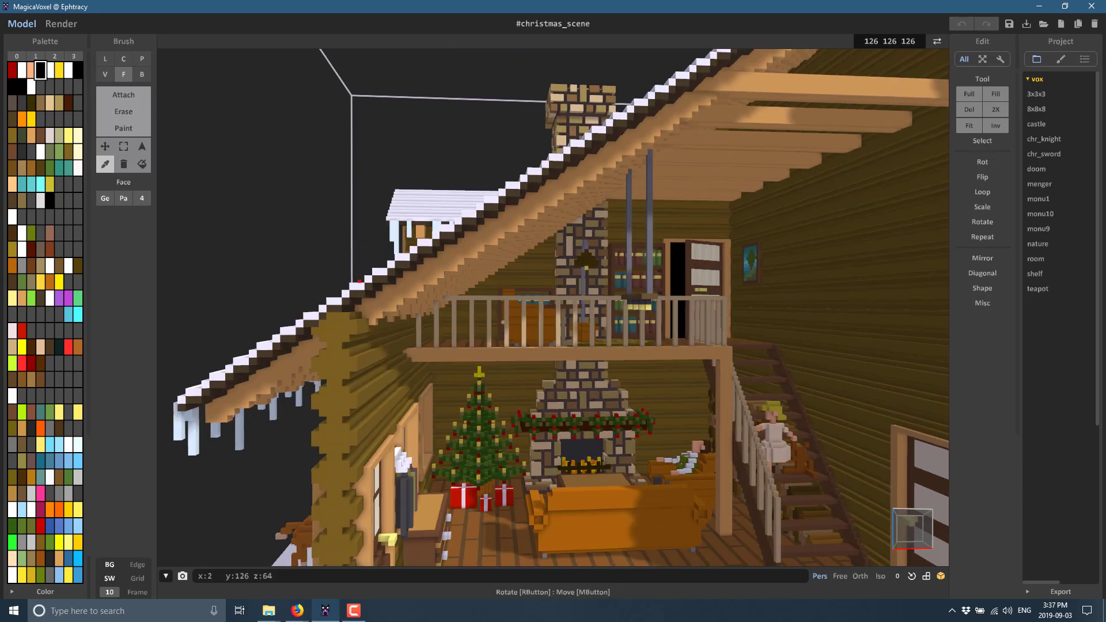
key(alt+Tab)
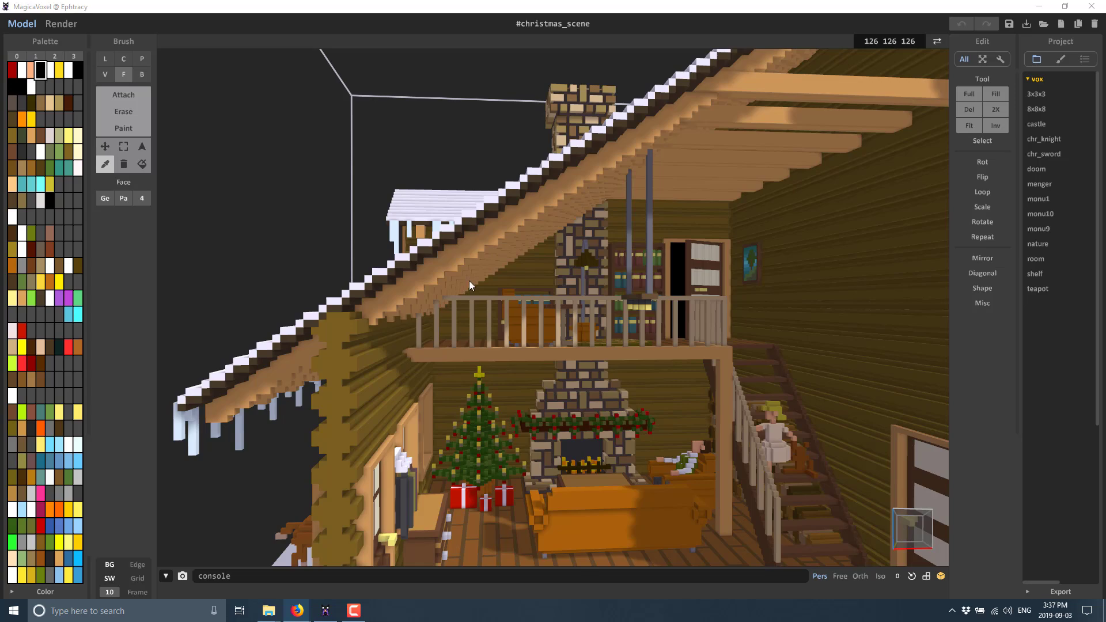
key(alt+Tab)
Swing the view out to the snowy roof and porch and expand the HSV colour picker
right_drag(639, 392, 662, 281)
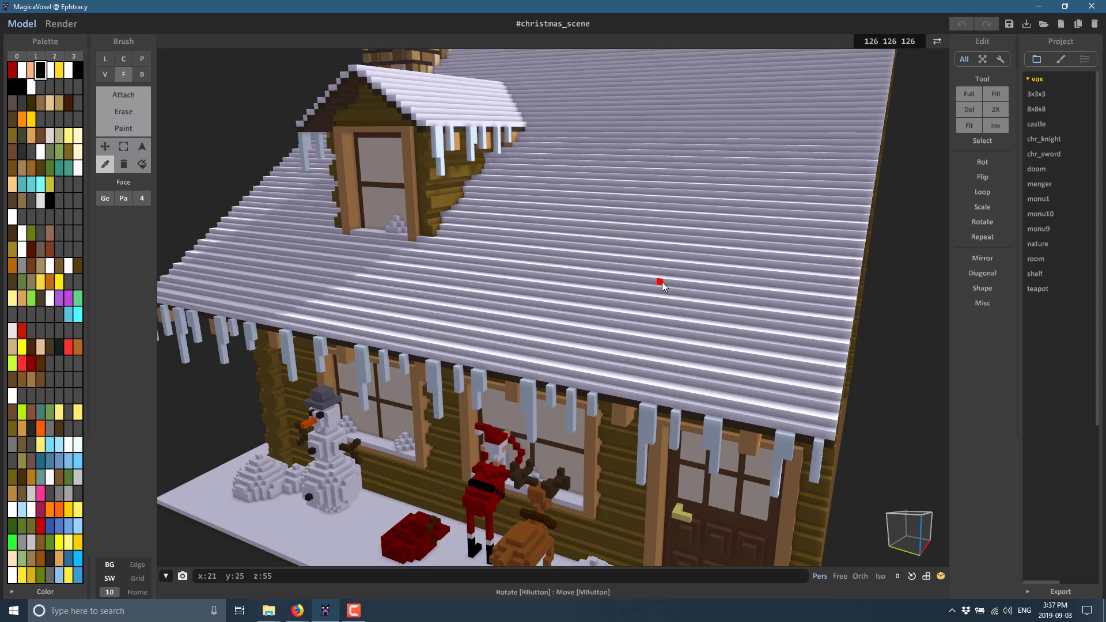
right_drag(661, 284, 590, 272)
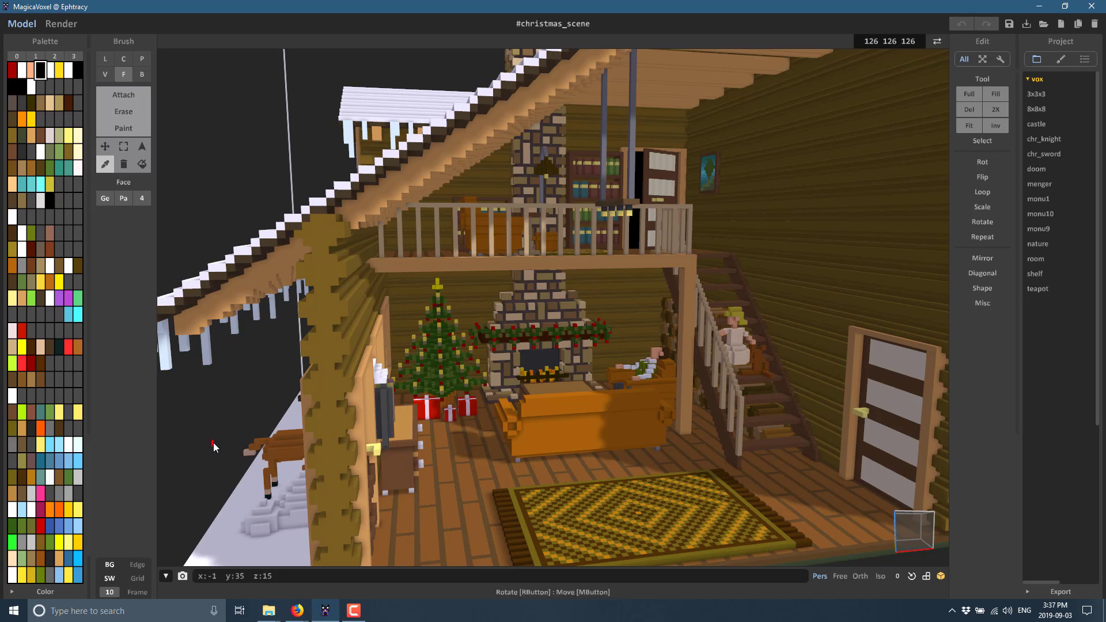
right_drag(487, 417, 745, 371)
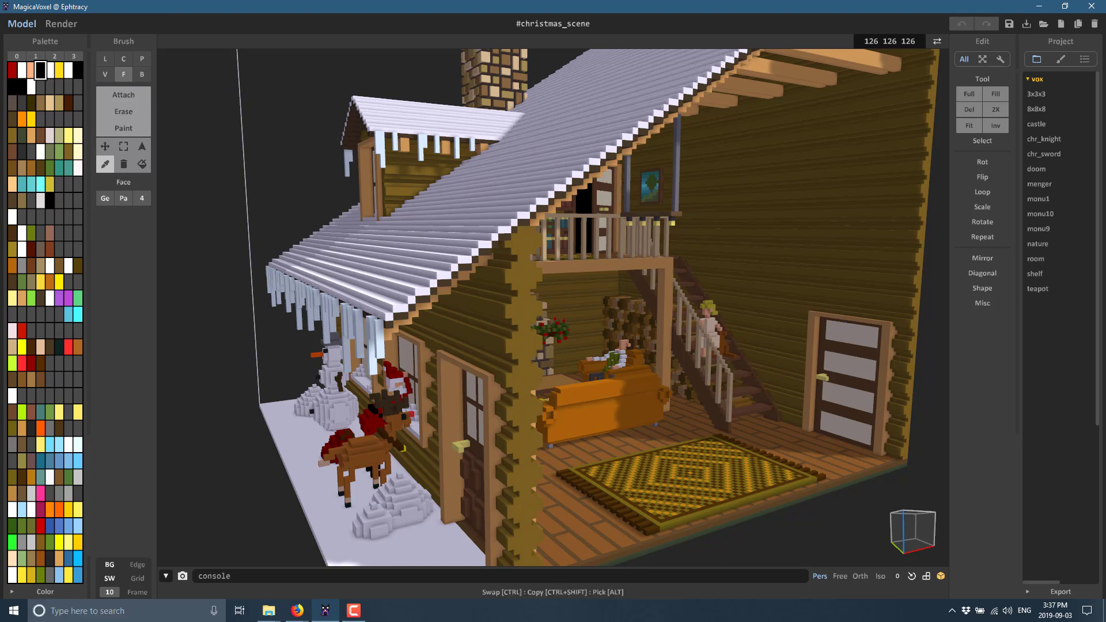
click(23, 592)
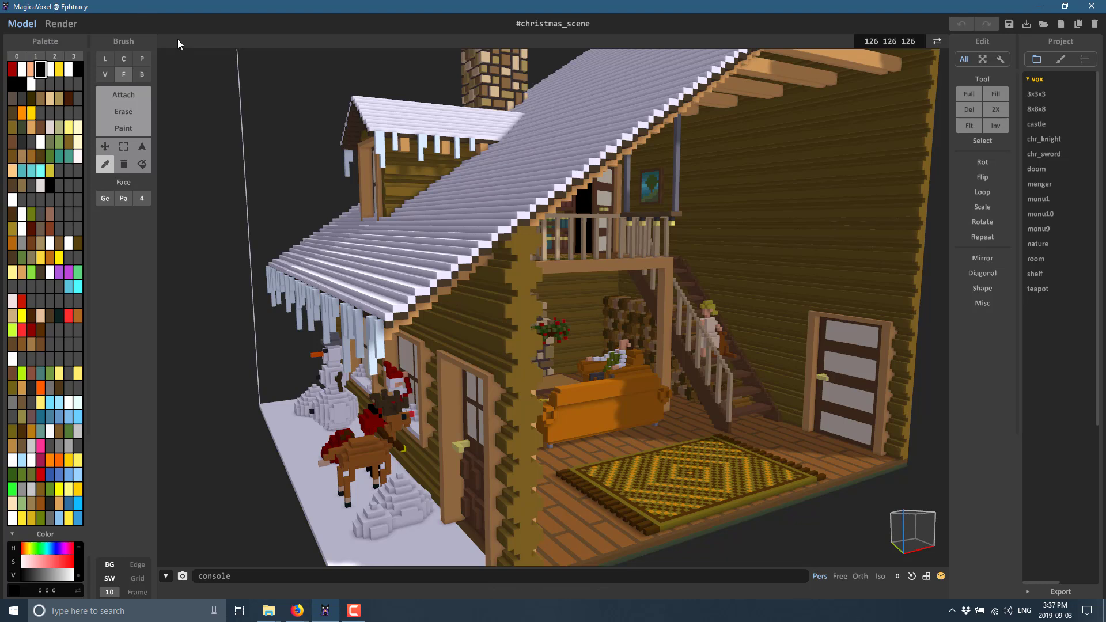
In the Render view, orbit to the house's front and set the sky to IBL lighting
click(61, 23)
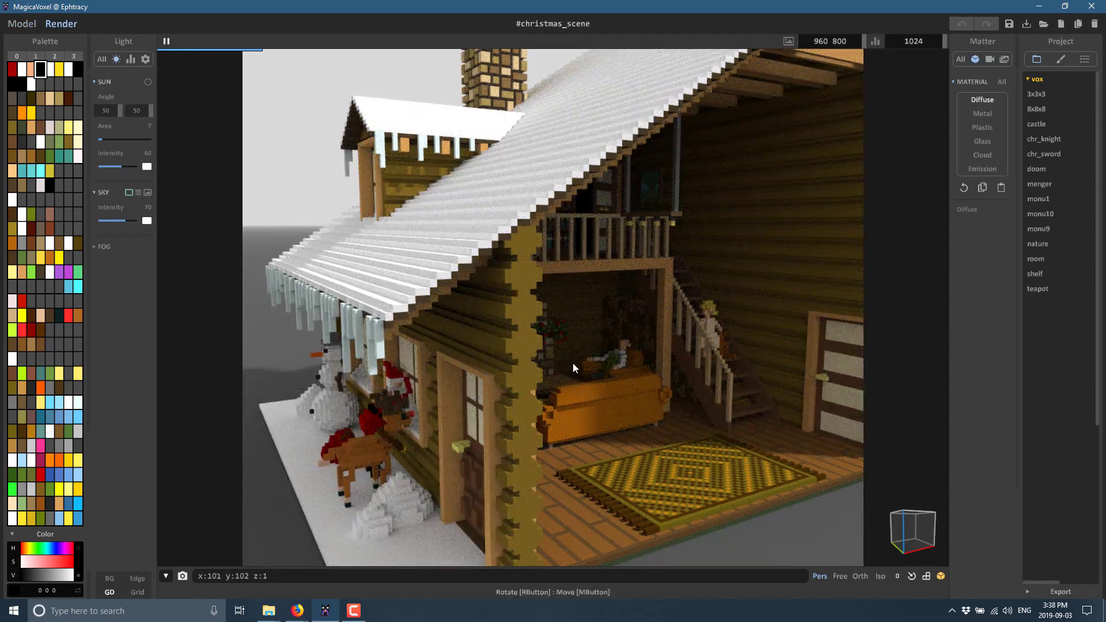
right_drag(572, 363, 606, 357)
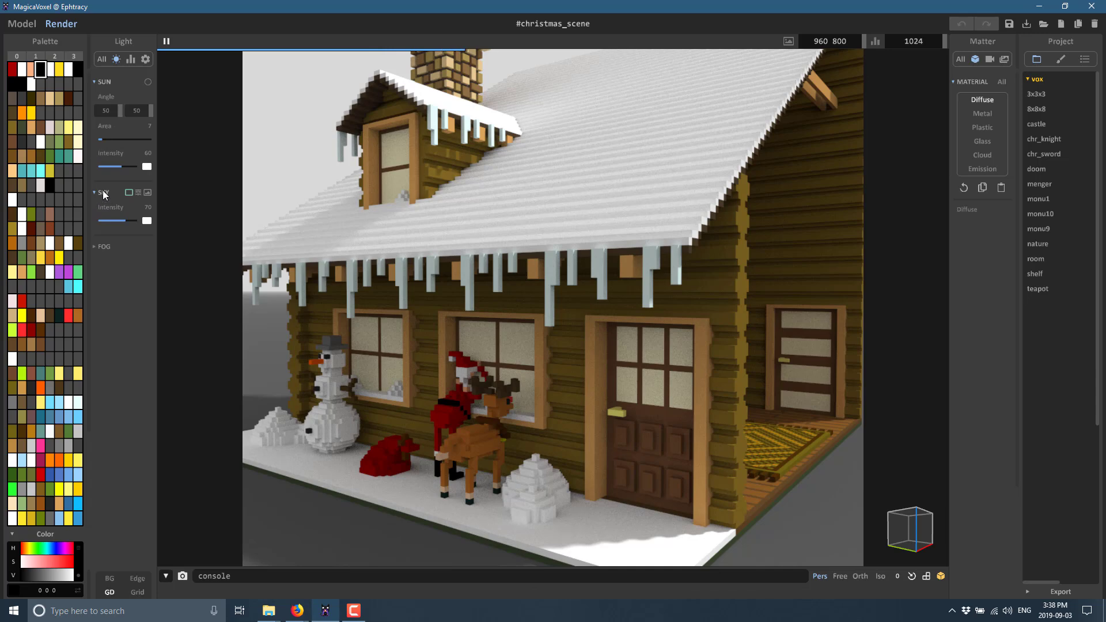
click(138, 193)
click(147, 193)
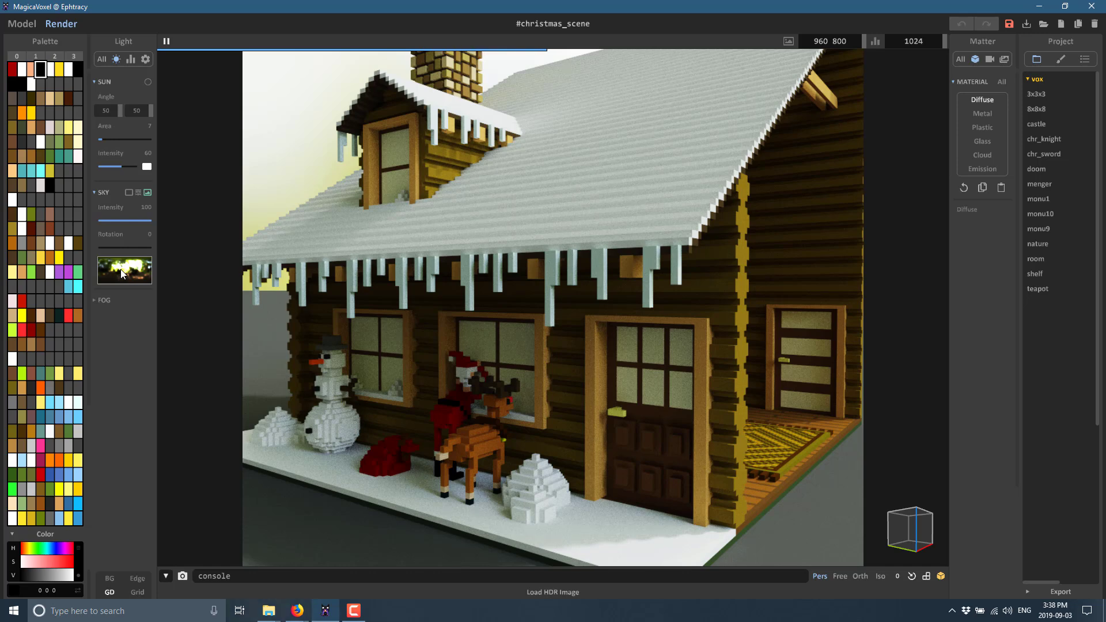
Try the HDR_111_Parking_Lot_2_Env.hdr sky, then switch to HDR_112_River_Road_2_Env.hdr and orbit the house
click(121, 273)
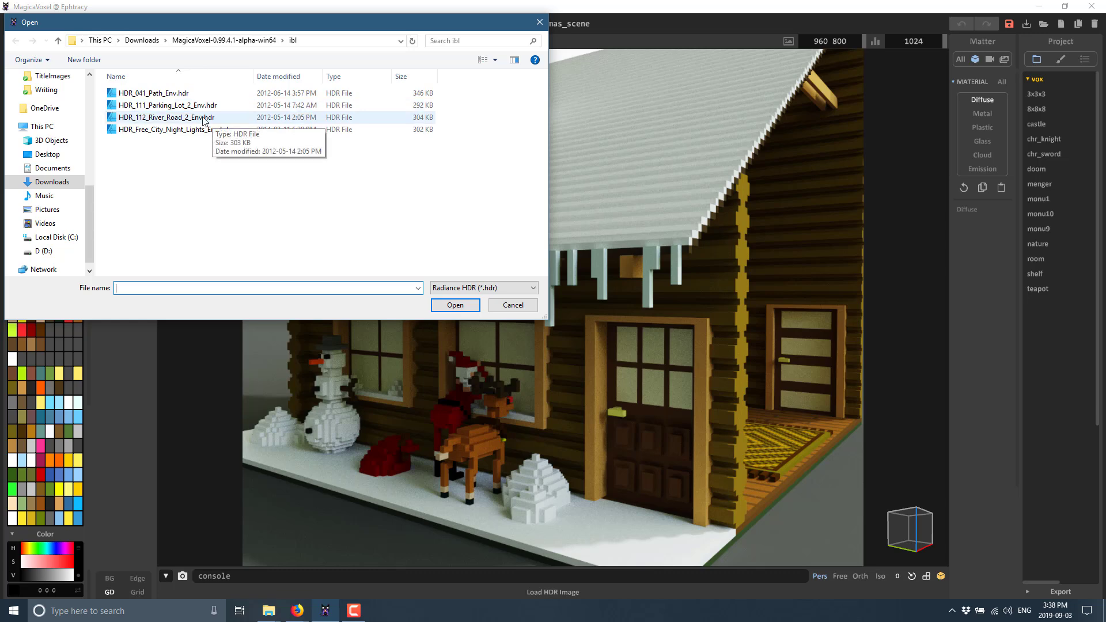
double_click(173, 104)
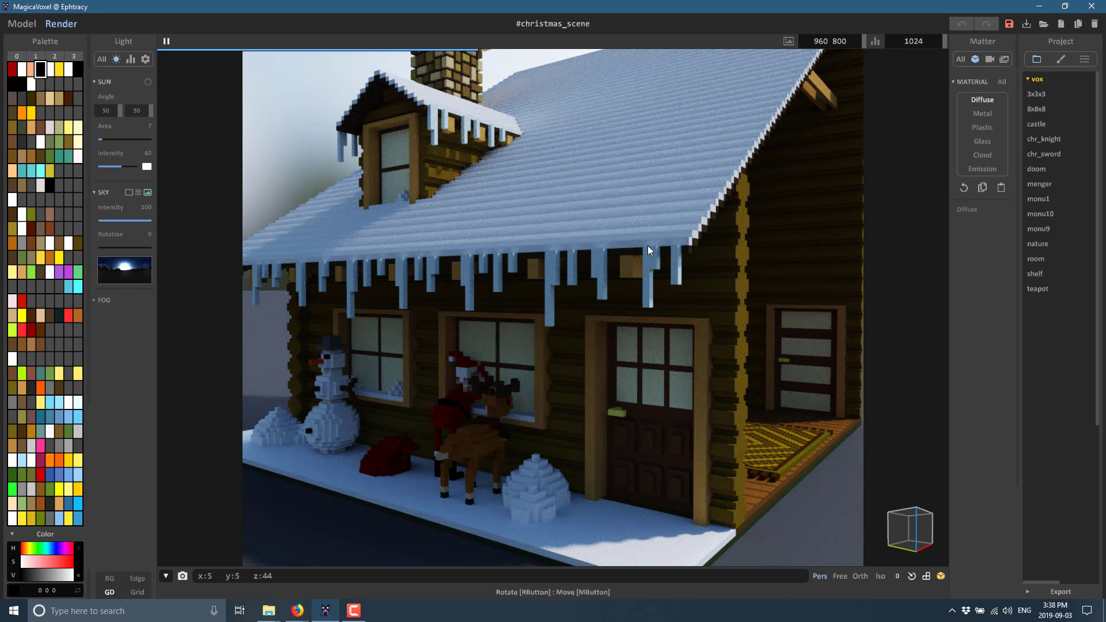
click(128, 267)
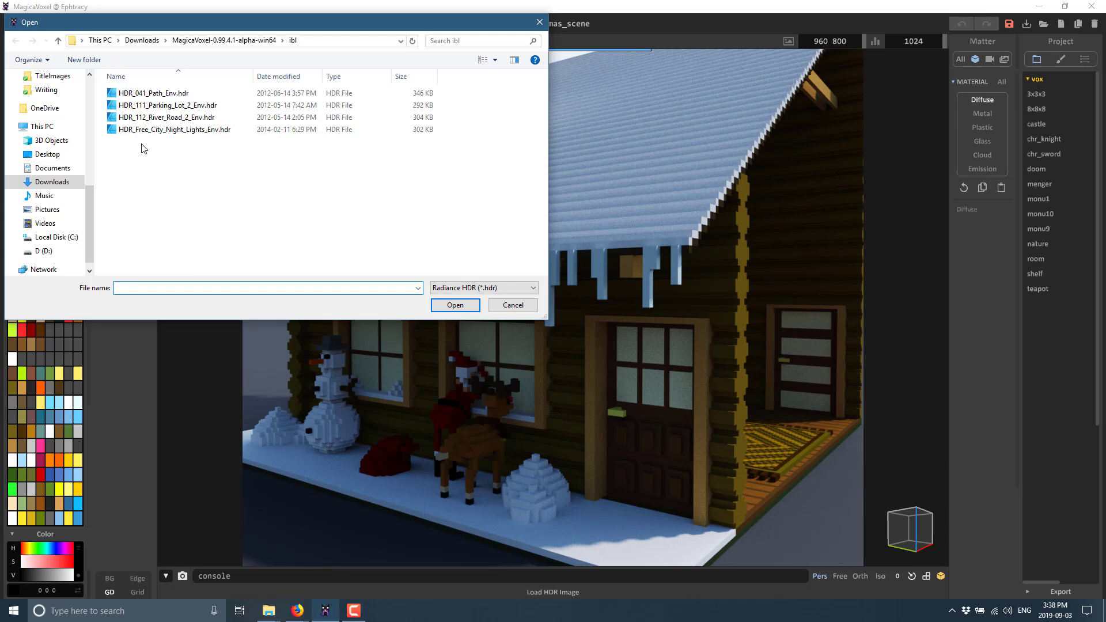
double_click(166, 117)
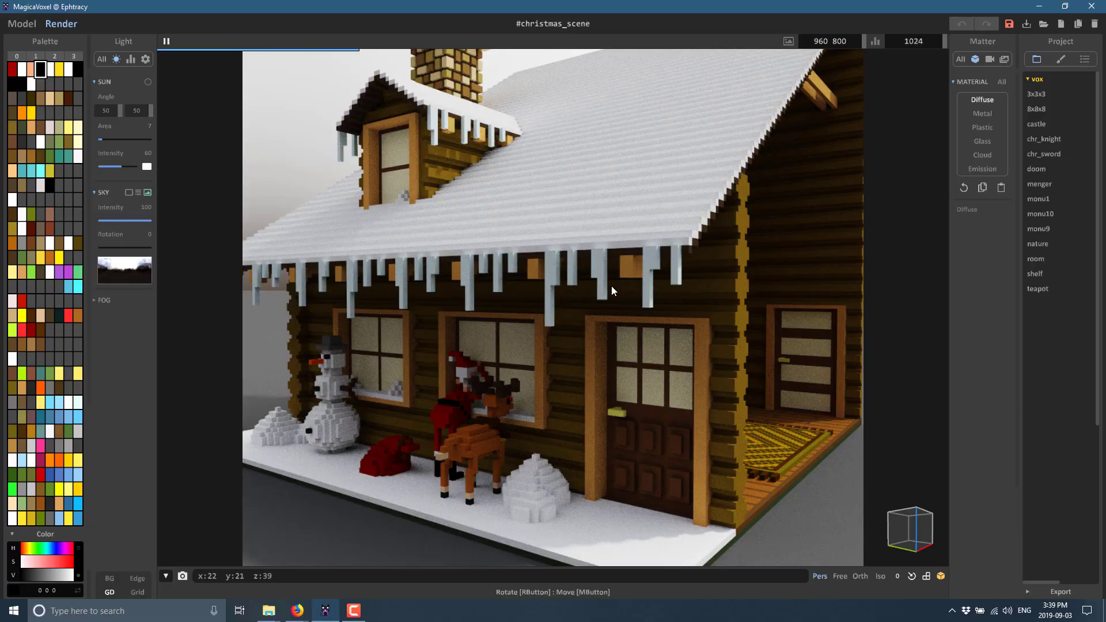
right_drag(610, 286, 579, 332)
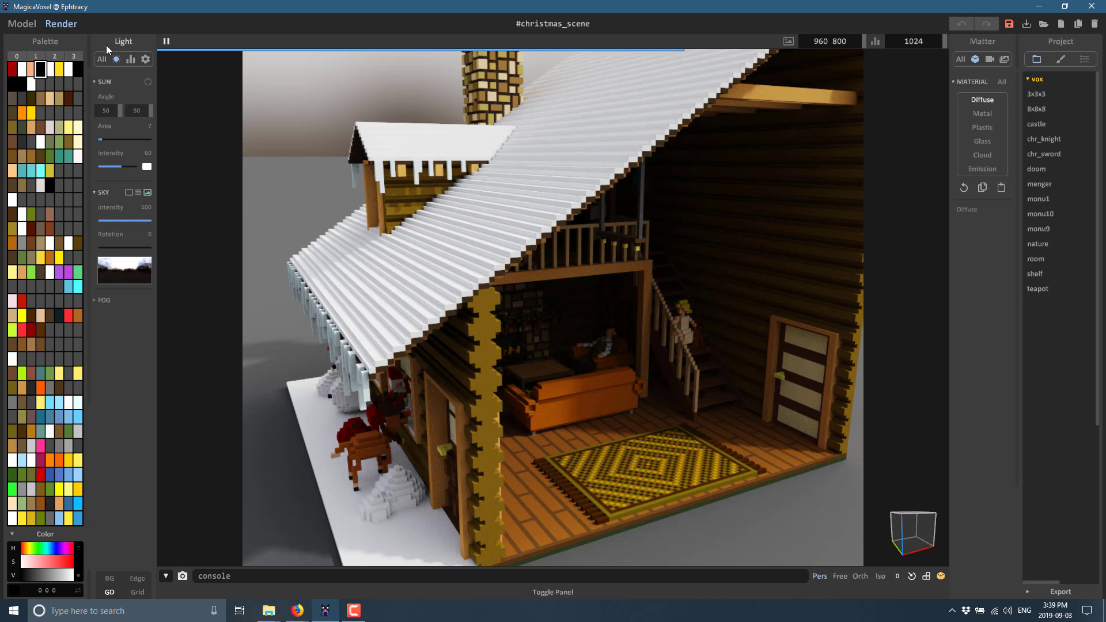
In the Sample settings, toggle TR-Shadow on and back off, then enable MIS-Cloud
click(127, 60)
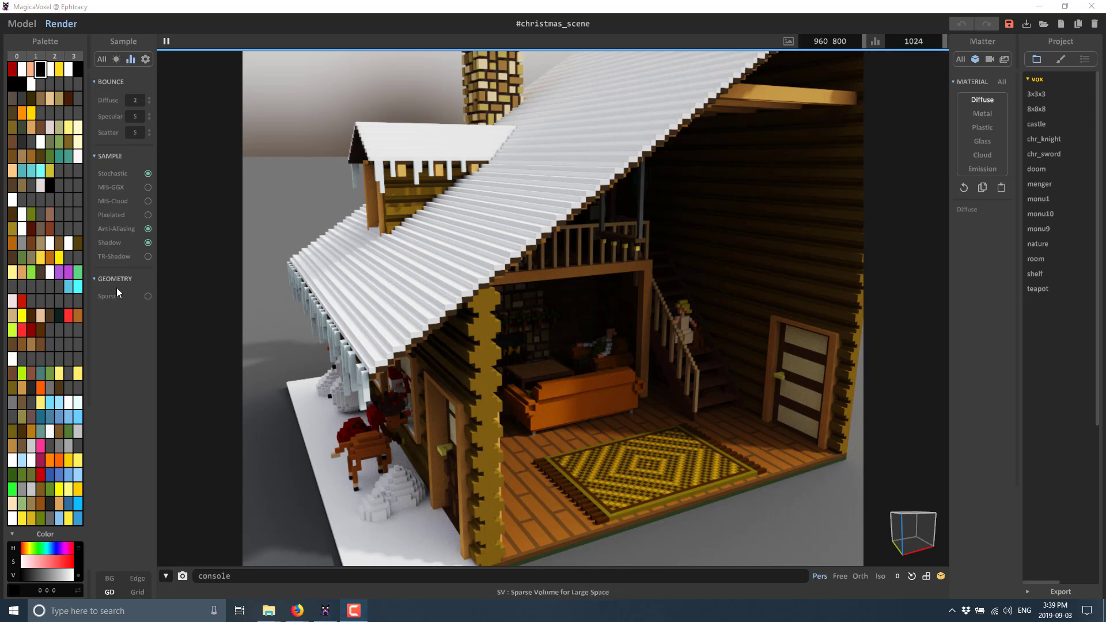
click(148, 257)
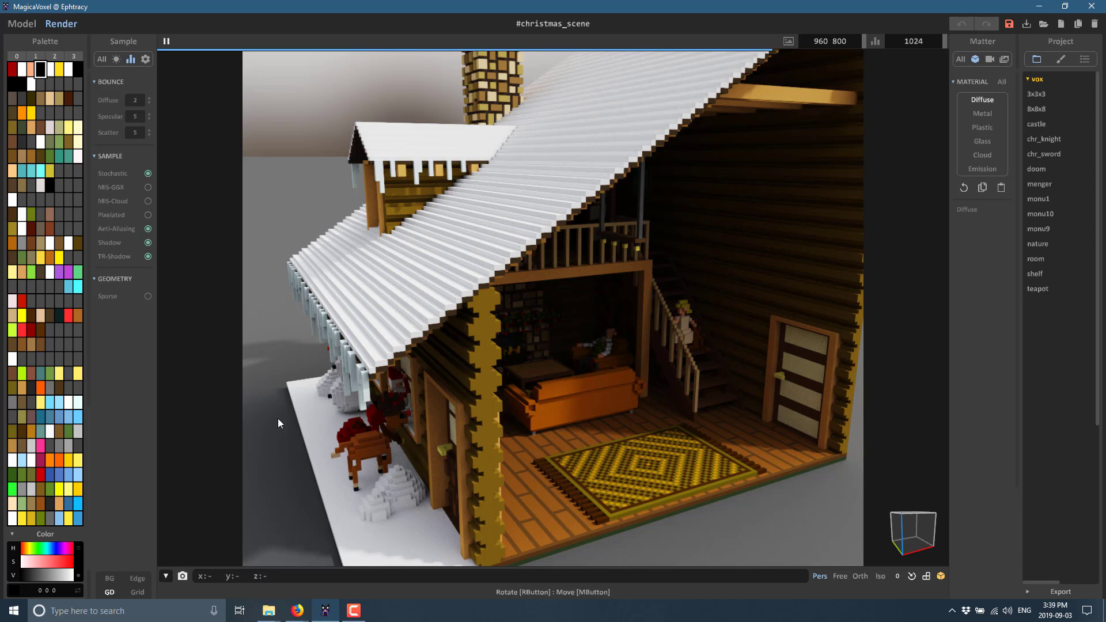
click(148, 257)
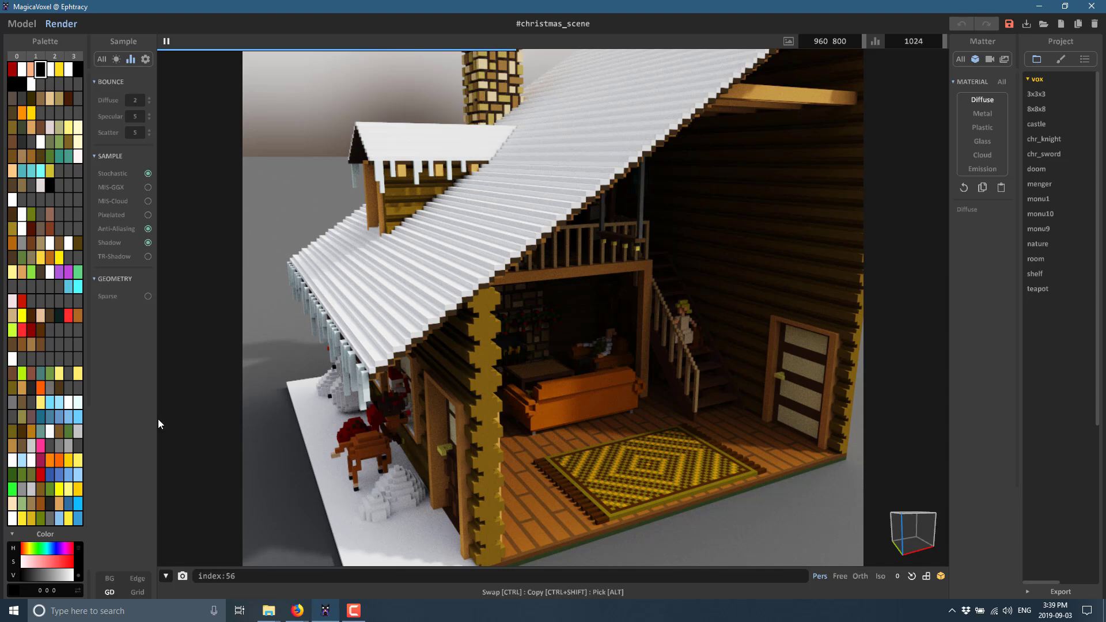
click(148, 201)
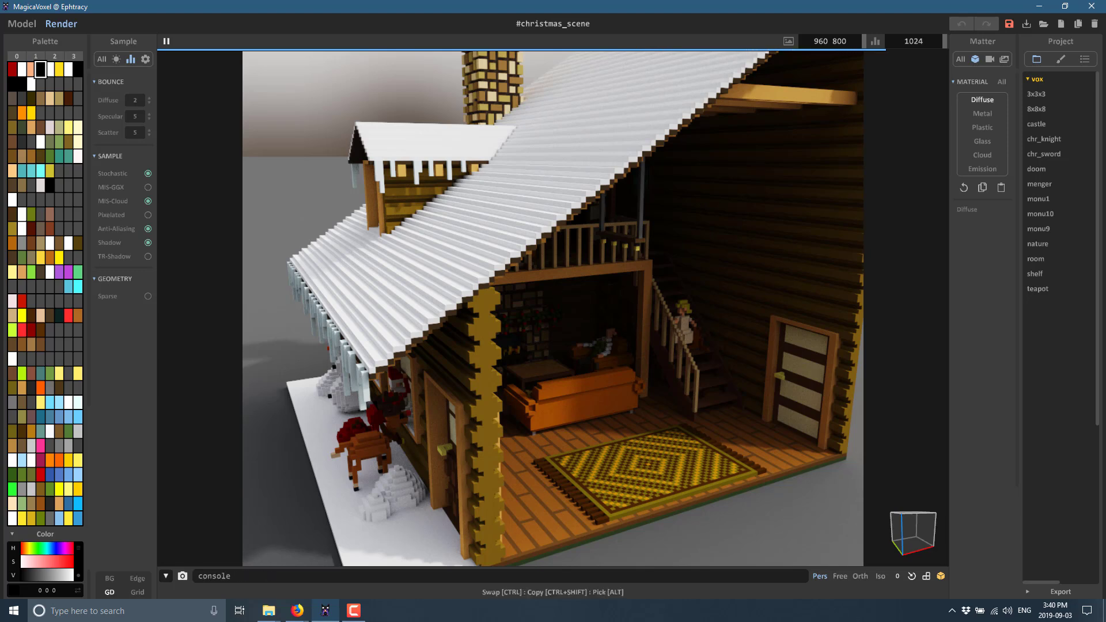
Enable MIS-GGX, orbit to the house's front facade, and switch MIS-Cloud off
click(148, 188)
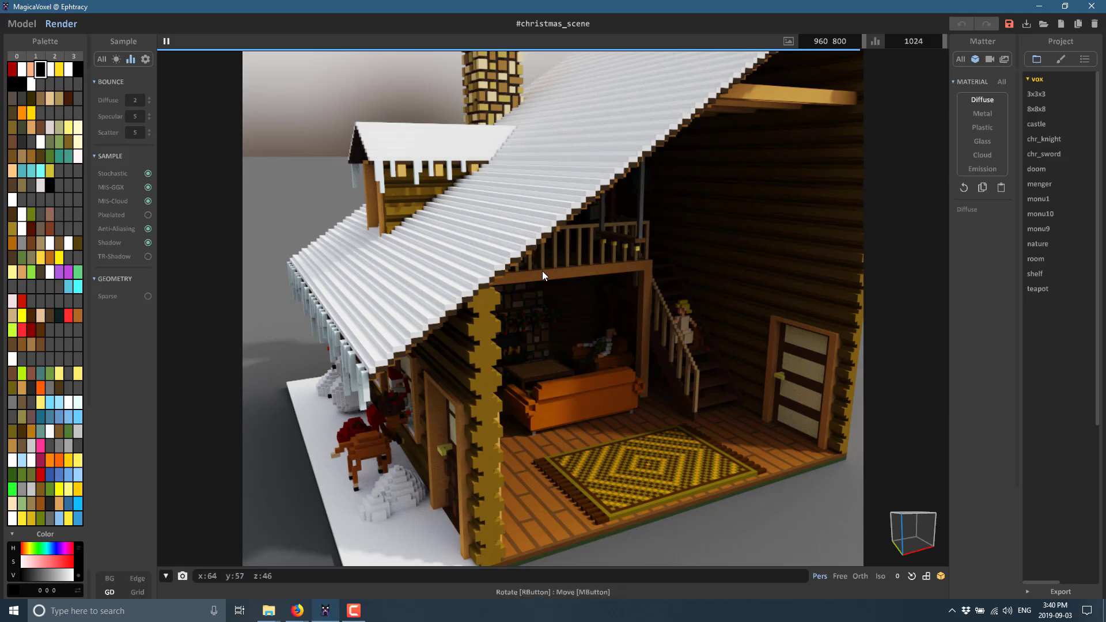
right_drag(541, 271, 582, 254)
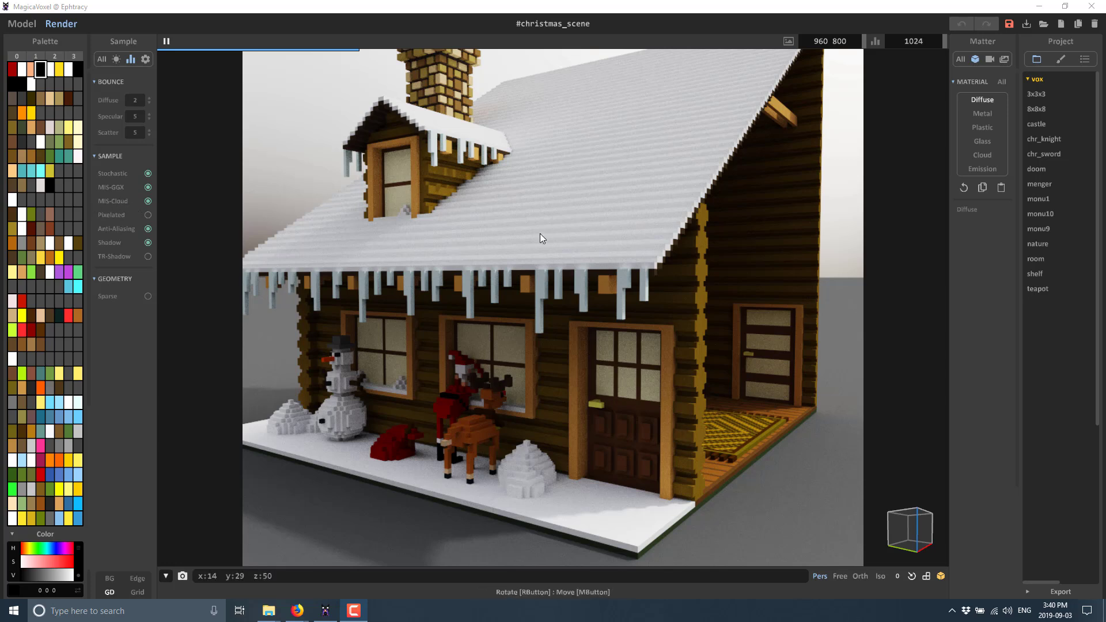
click(147, 201)
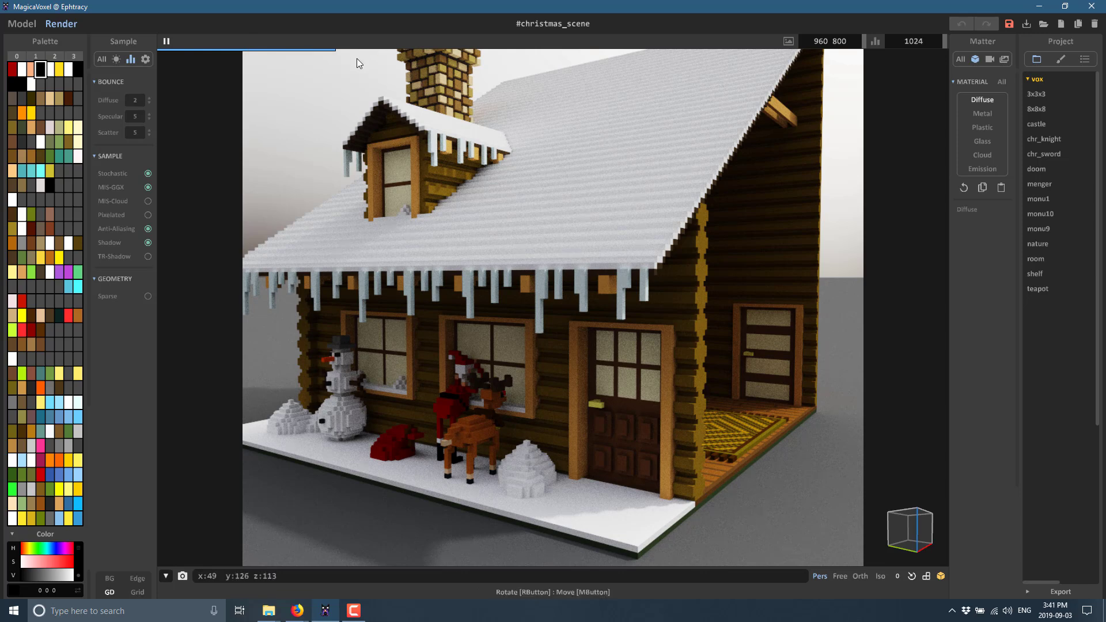
click(147, 202)
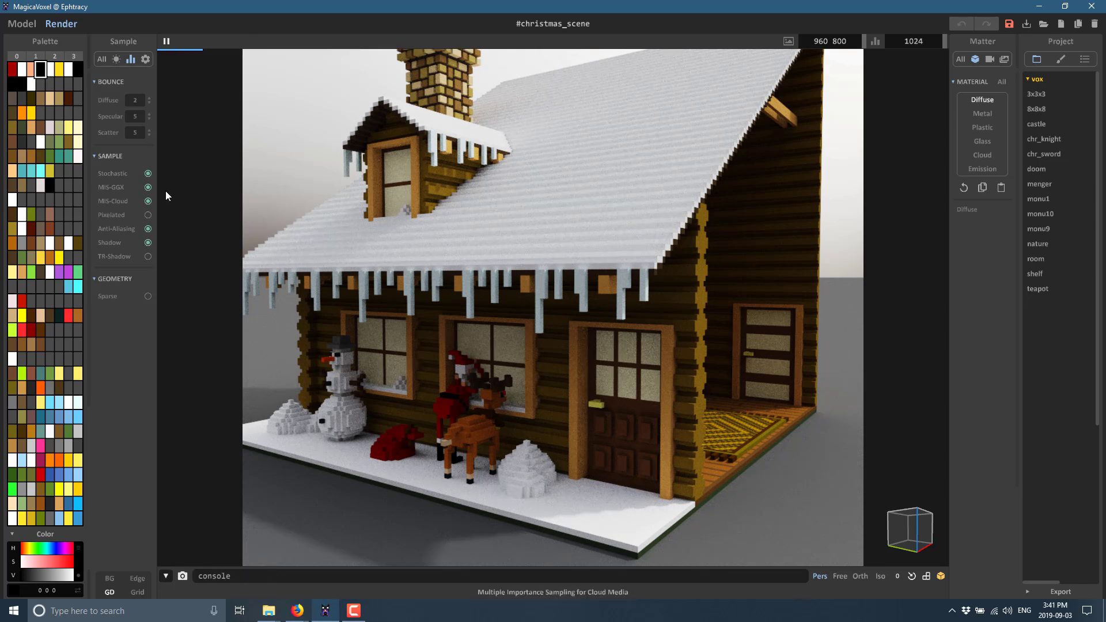
right_drag(166, 197, 348, 272)
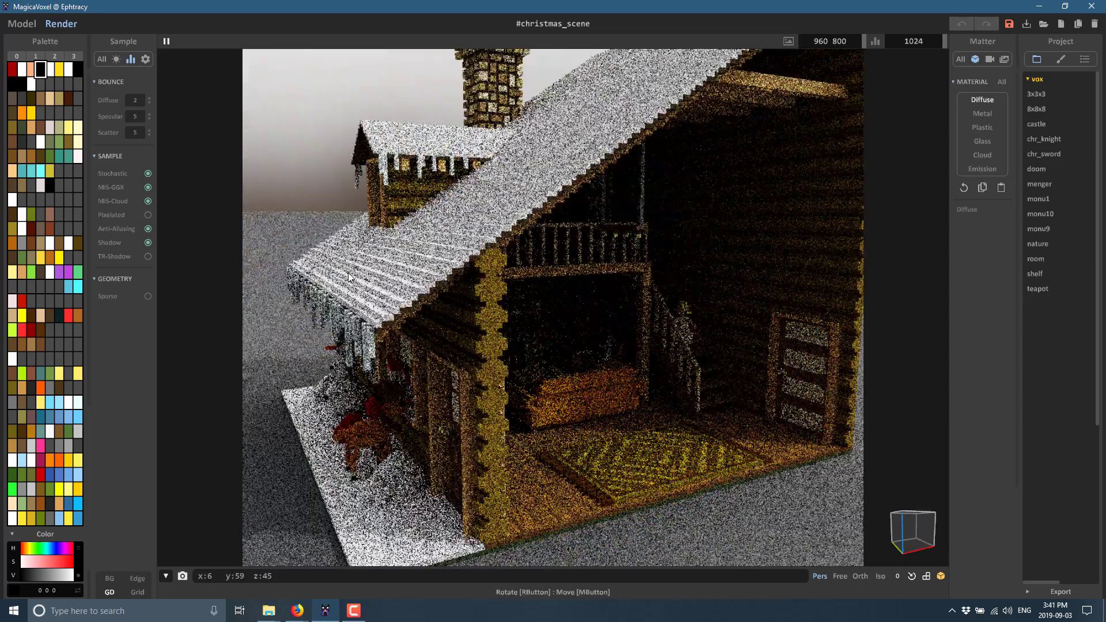
right_drag(586, 383, 507, 368)
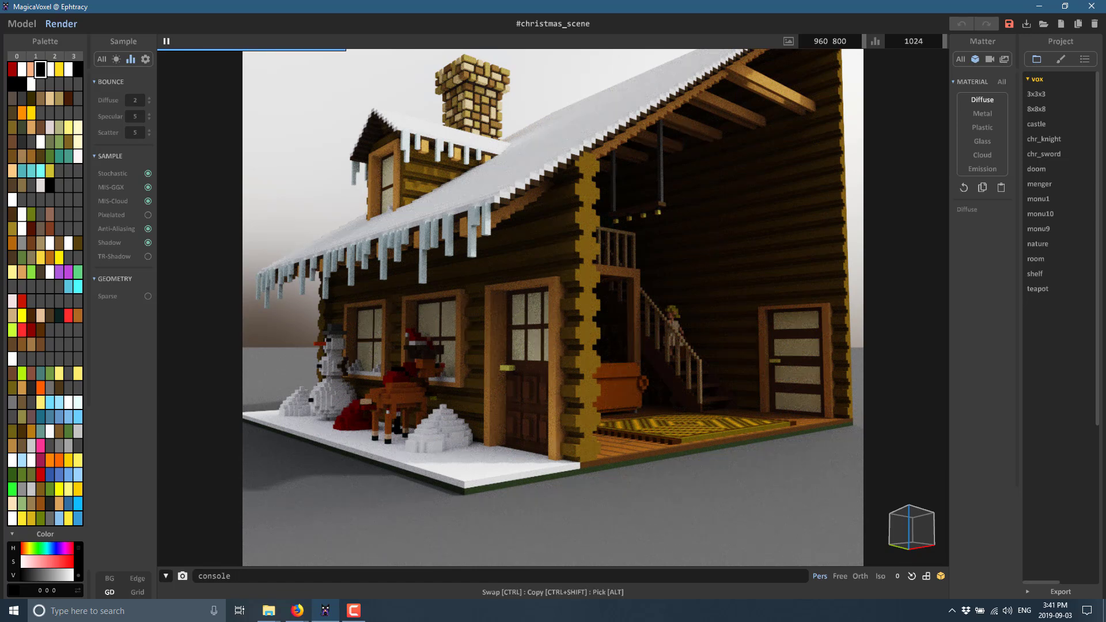
Open the MagicaVoxel 0.99.4.1 update log in Firefox and scroll through it, highlighting a line
click(289, 613)
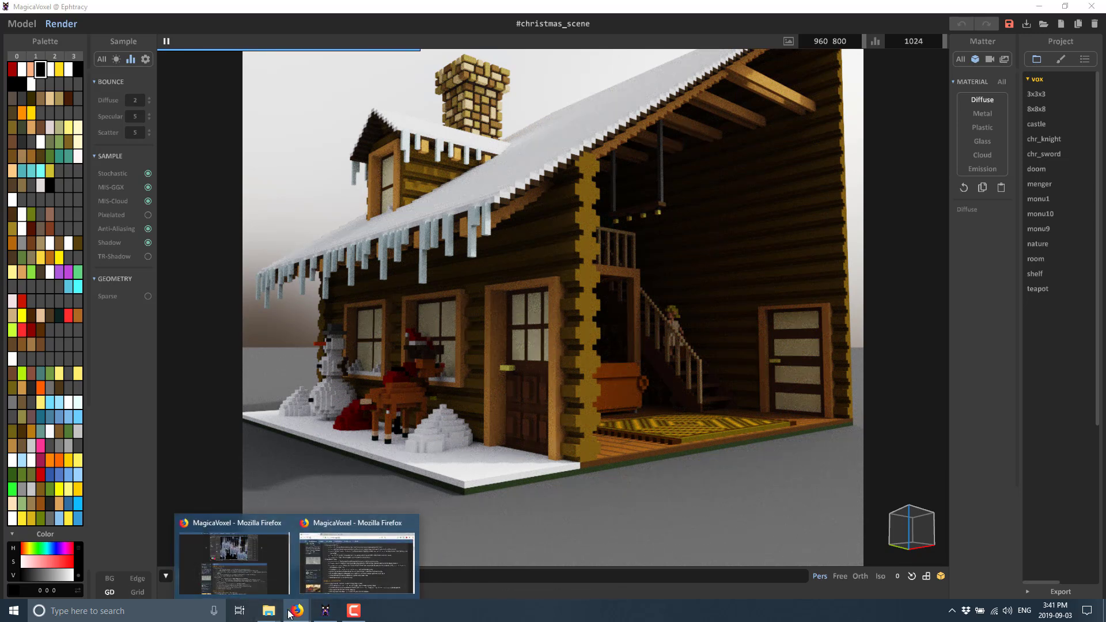
click(251, 576)
scroll(463, 237, down, 3)
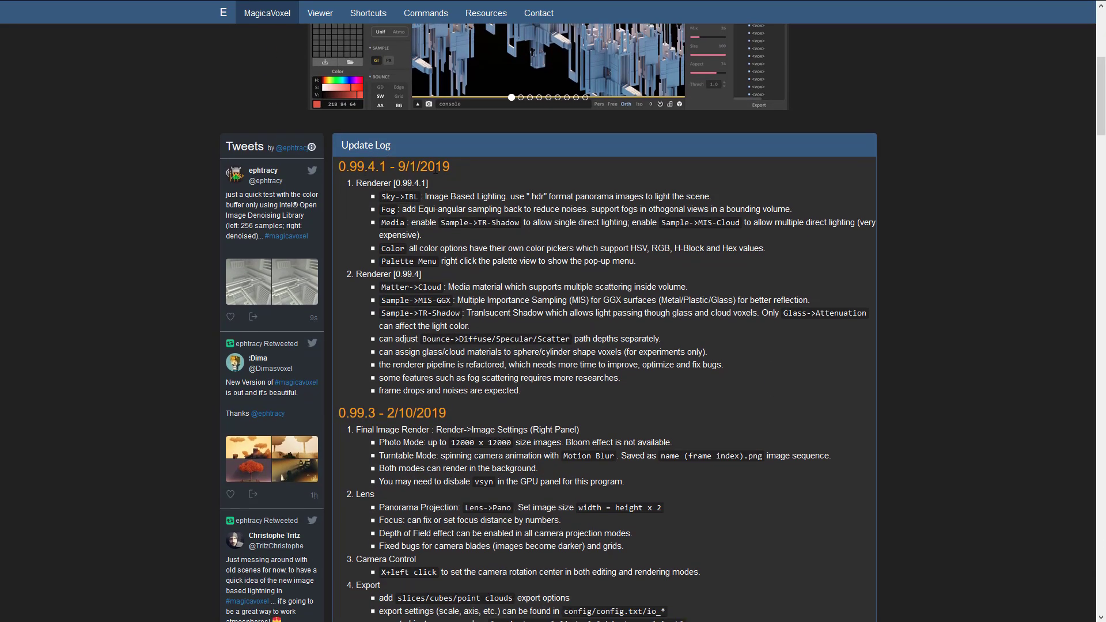
scroll(474, 127, down, 2)
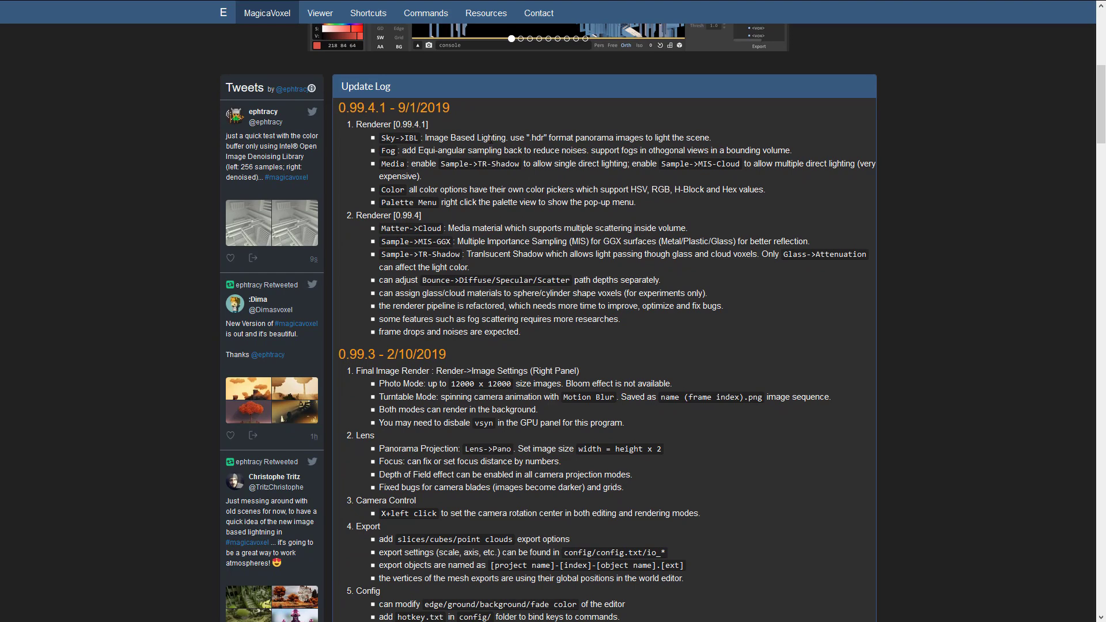
drag(488, 138, 720, 141)
click(706, 141)
Highlight the Fog equi-angular sampling and Color picker notes, then open MagicaVoxel's palette pop-up menu
drag(423, 150, 799, 153)
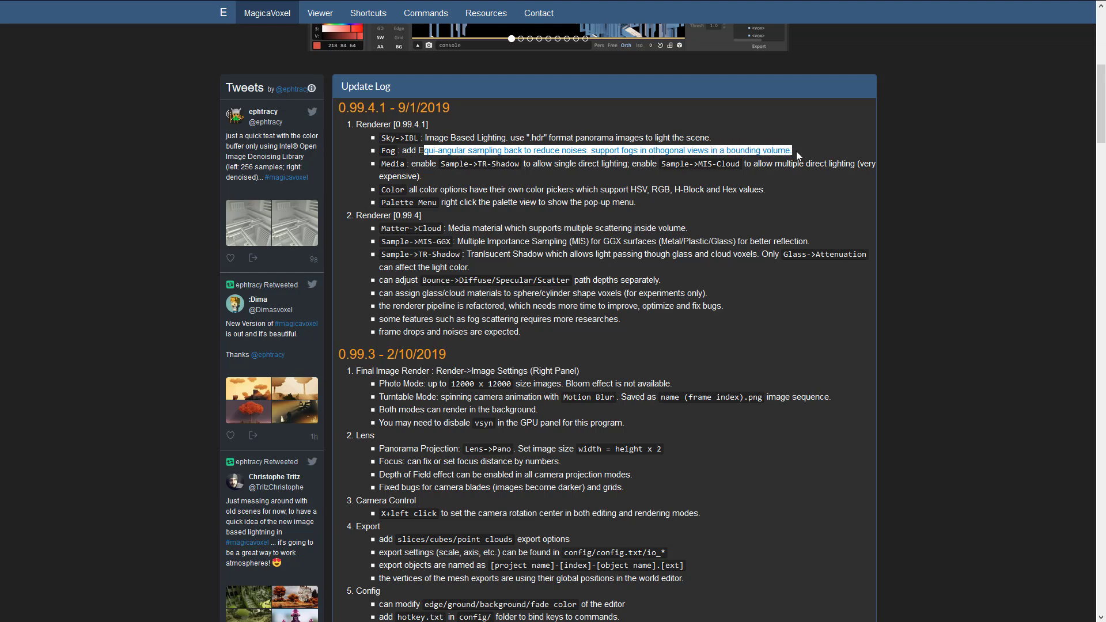
click(413, 171)
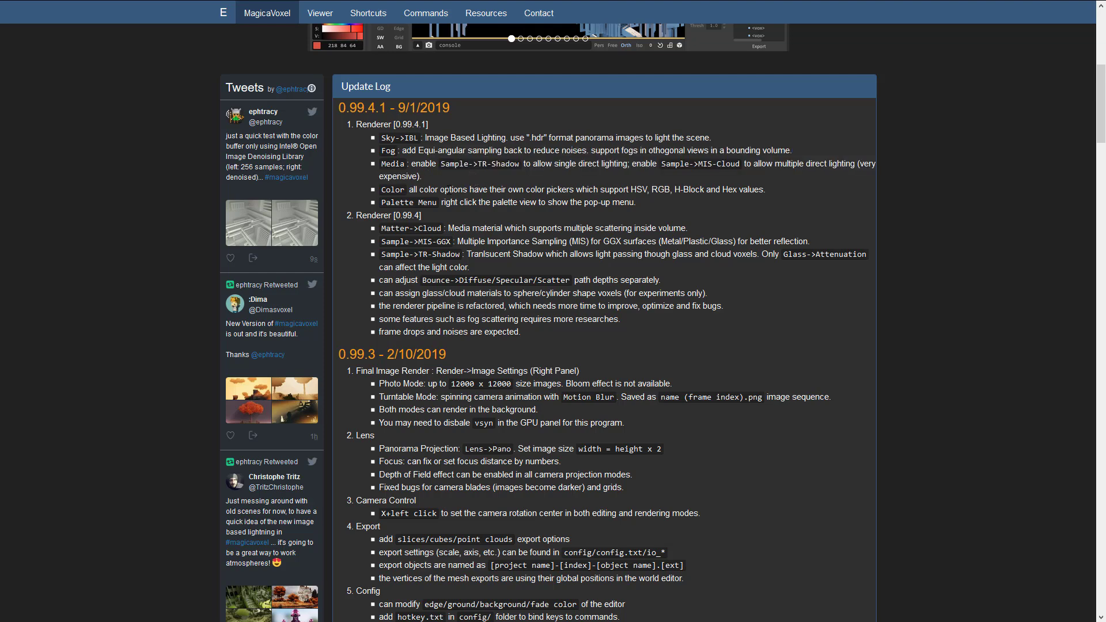
drag(444, 189, 520, 187)
click(489, 206)
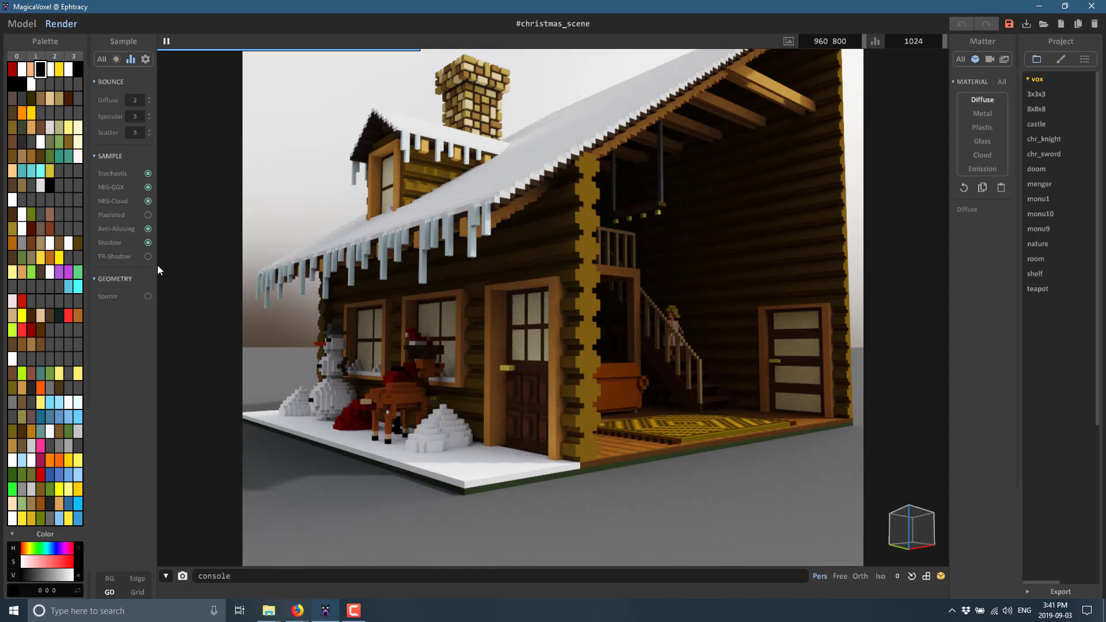
right_click(25, 184)
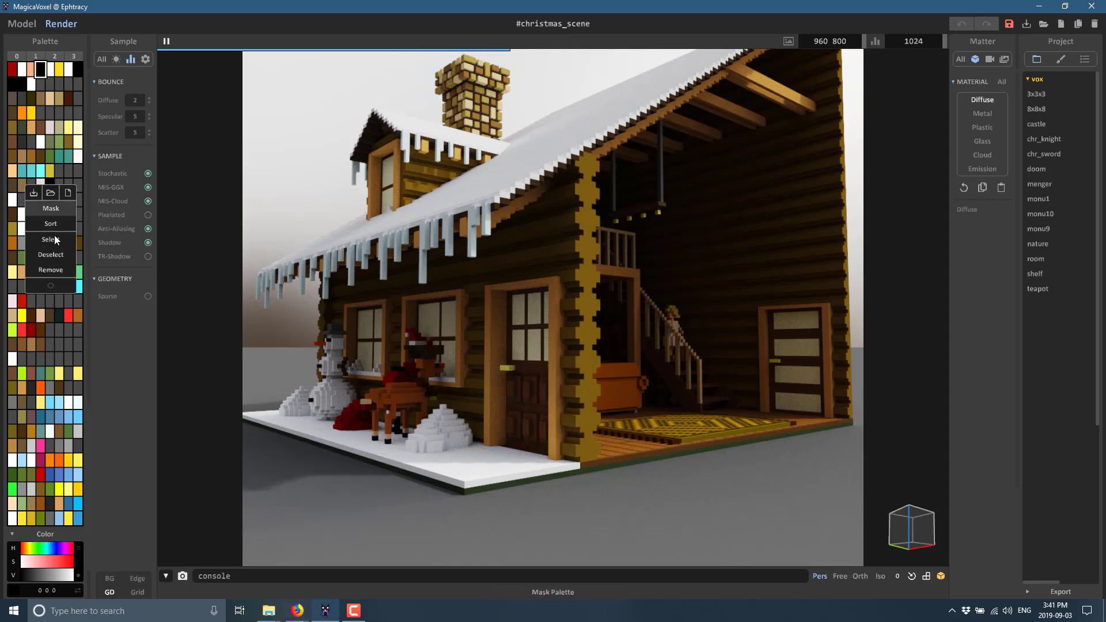
click(325, 609)
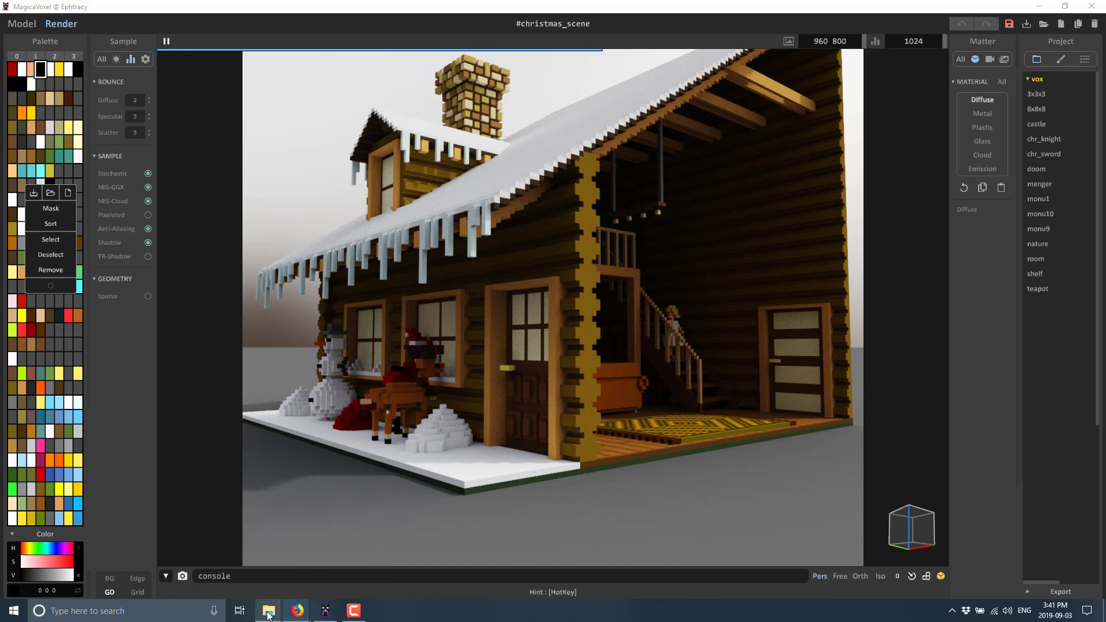
click(297, 610)
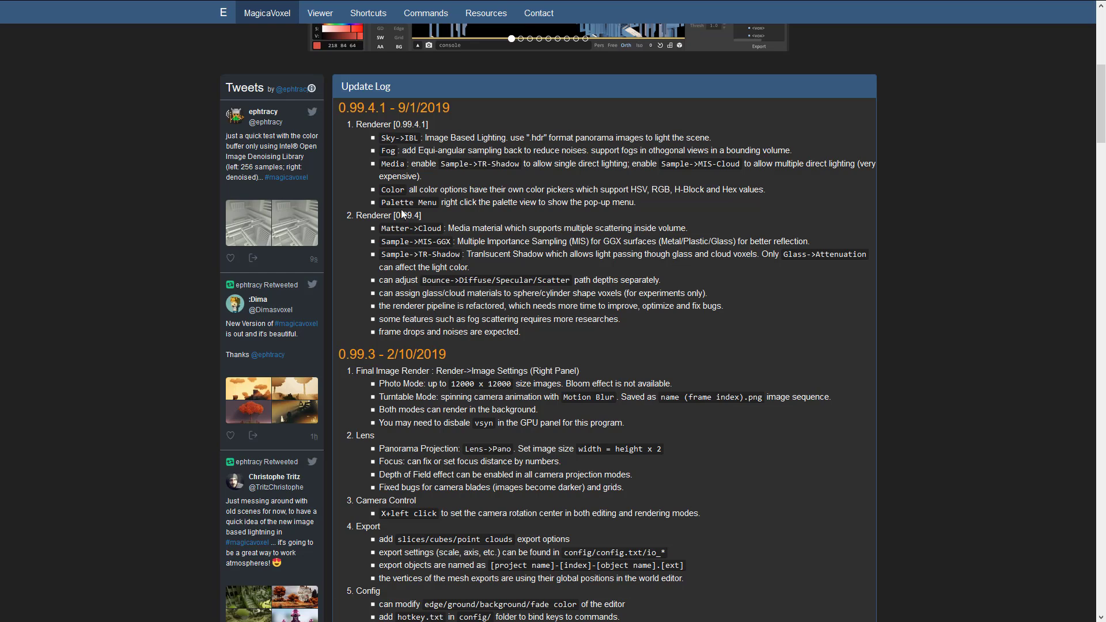
scroll(401, 253, down, 1)
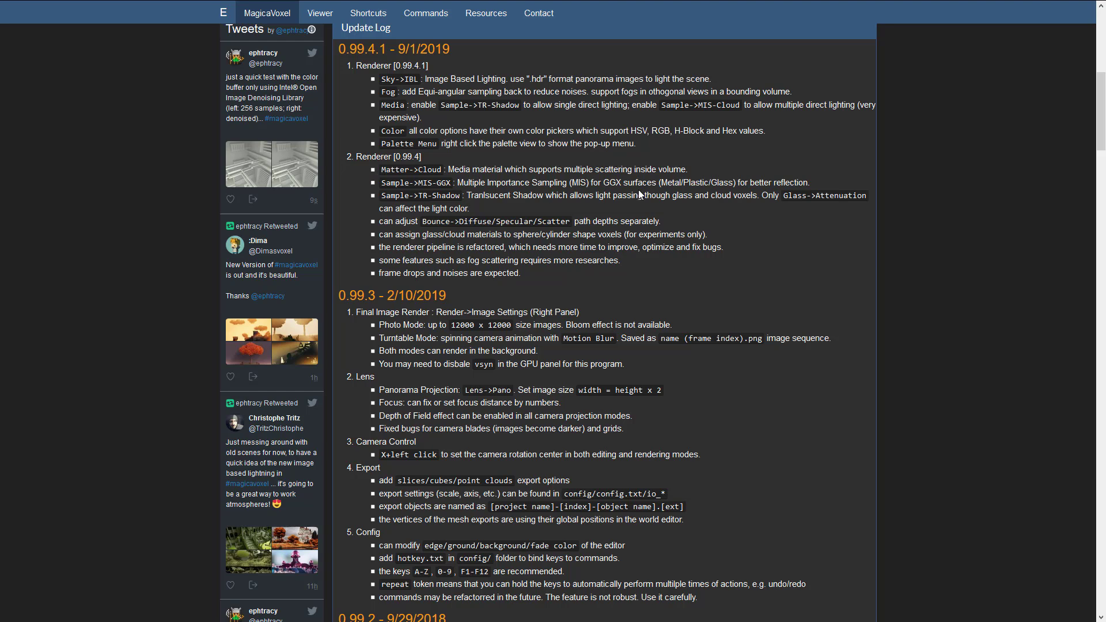
scroll(541, 200, down, 2)
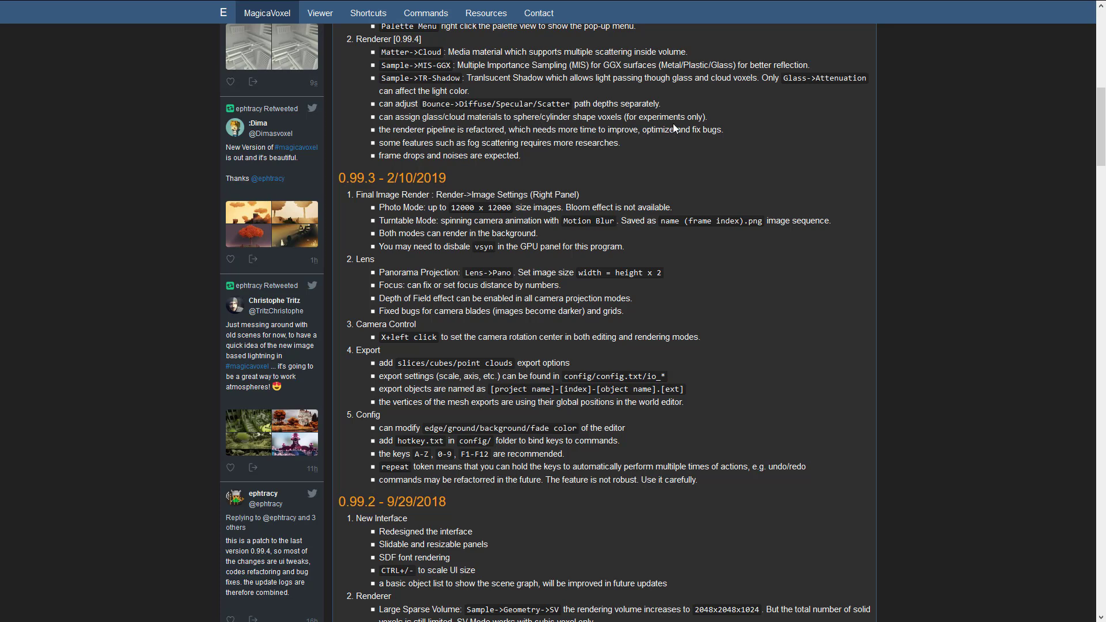
drag(681, 144, 611, 129)
click(611, 128)
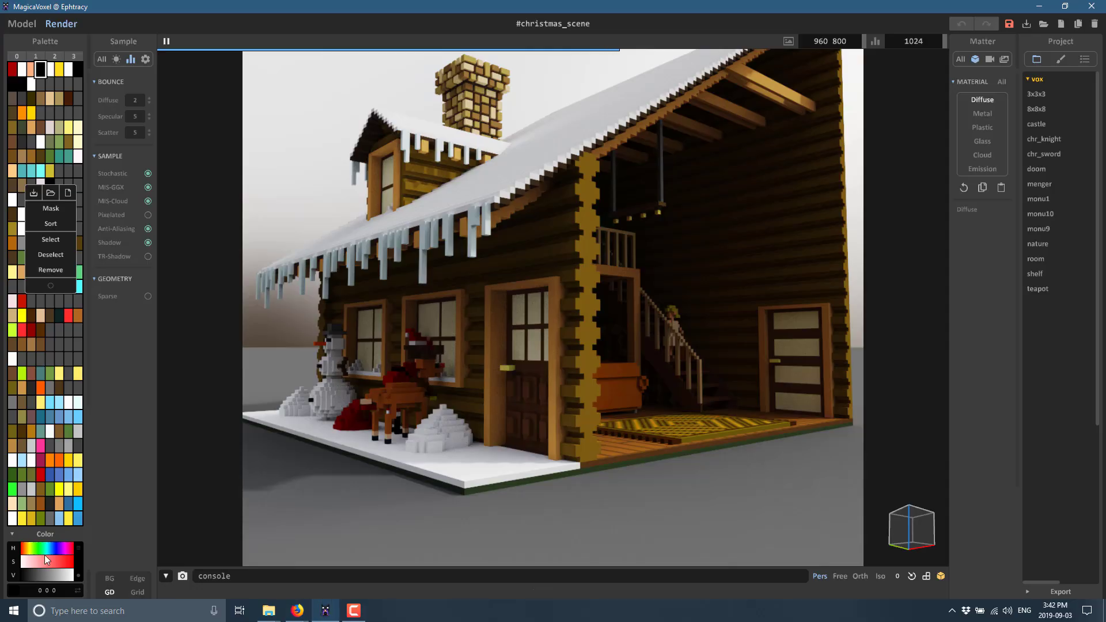
Orbit around the cabin's front, side wall and open interior, ending back at the snowy front
right_drag(616, 422, 657, 427)
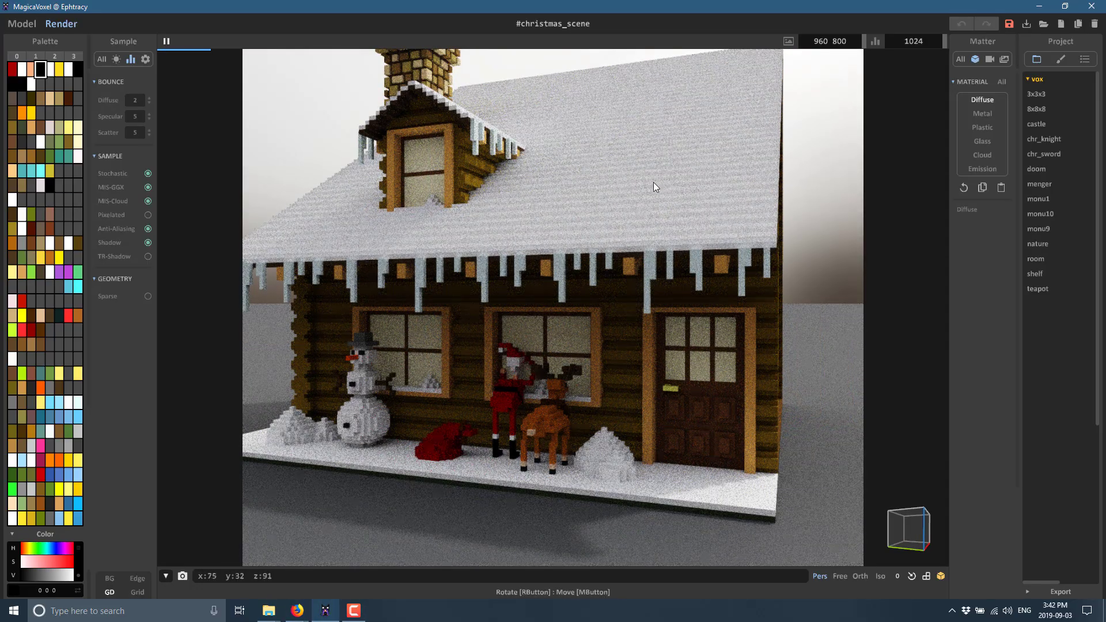
right_drag(641, 260, 554, 205)
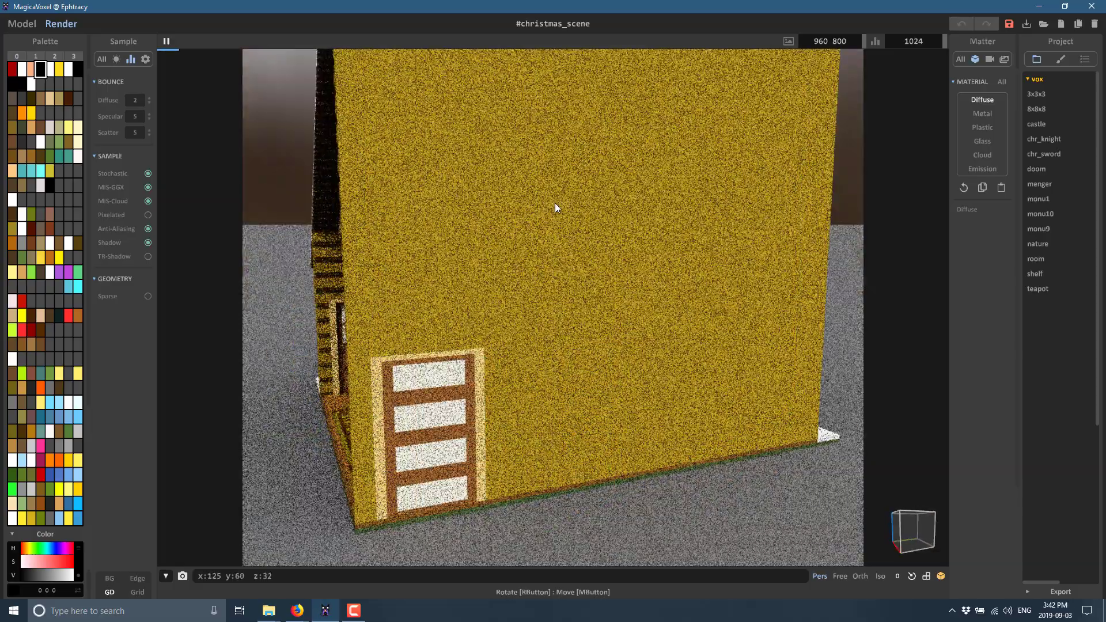
right_drag(642, 217, 703, 335)
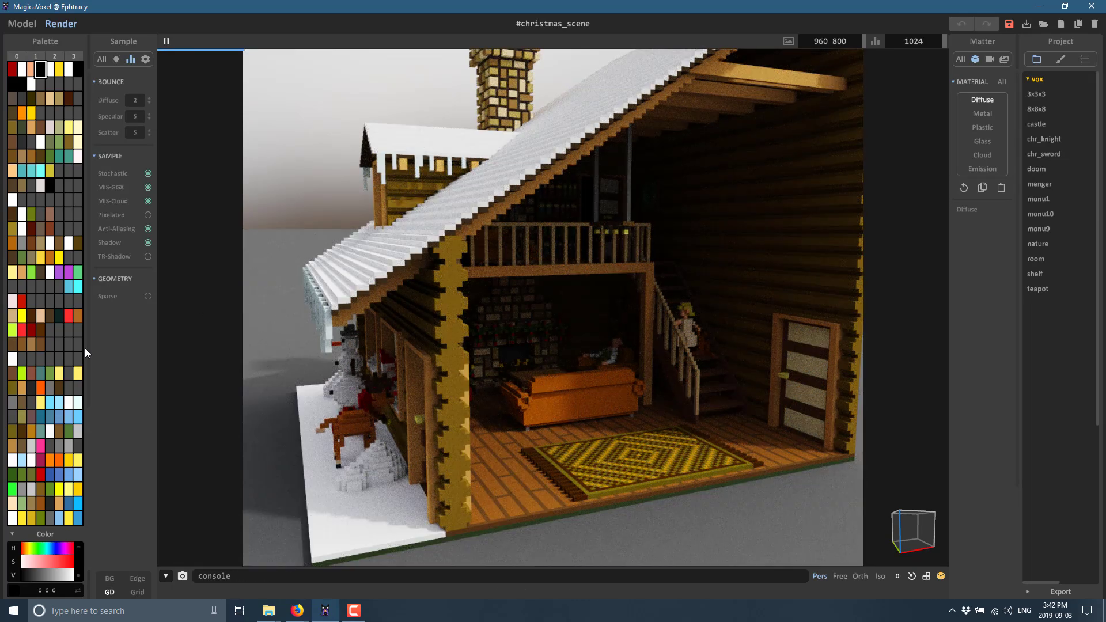
right_drag(283, 468, 627, 419)
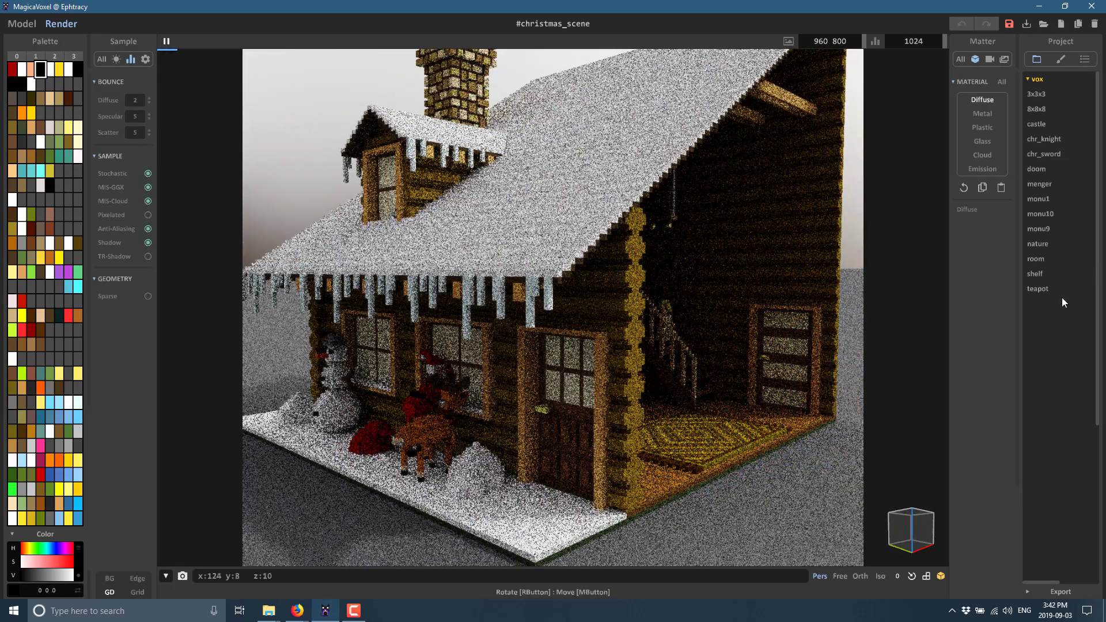
Open the chr_knight sample without saving the cabin scene and switch to Model mode
click(1054, 139)
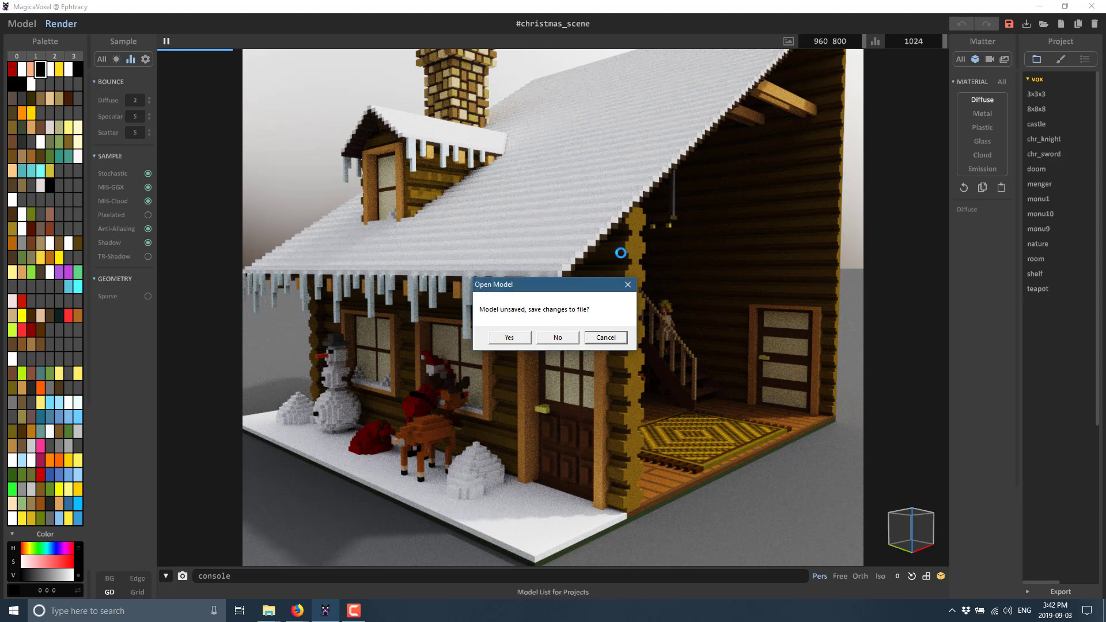
click(549, 337)
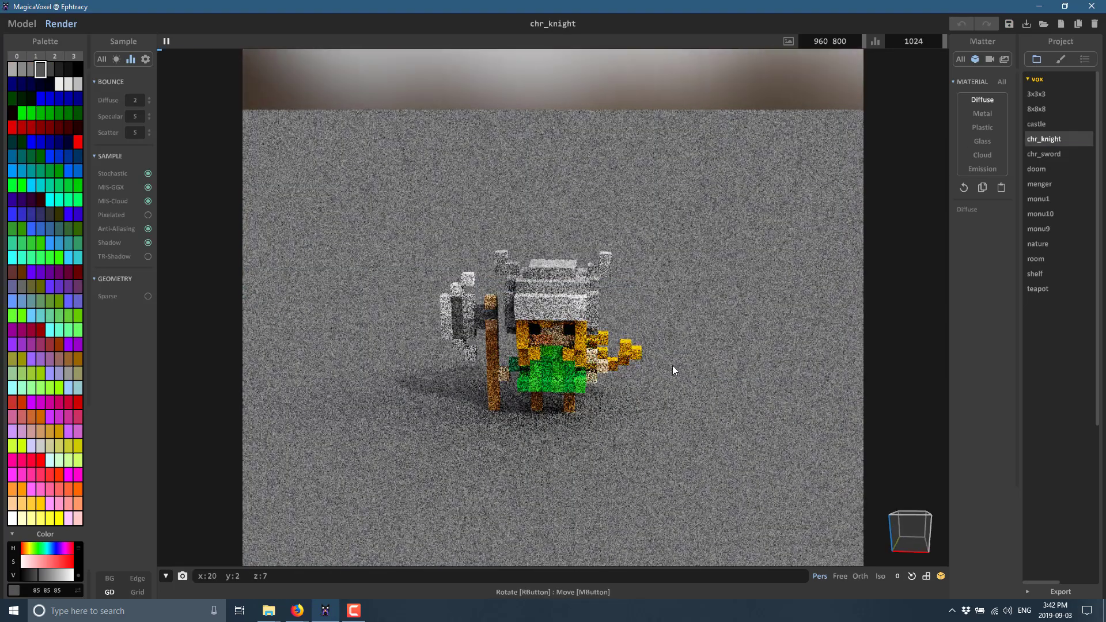
click(15, 24)
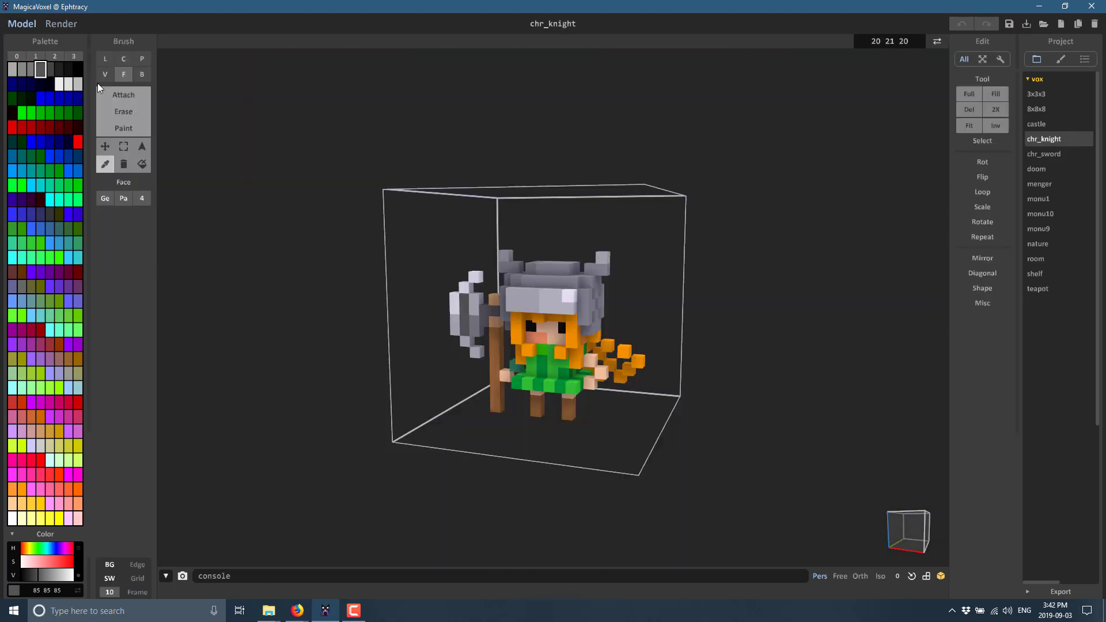
Browse the samples chr_sword, menger, monu9, room, shelf, doom, castle, 8x8x8 and 3x3x3
click(1048, 154)
click(1039, 184)
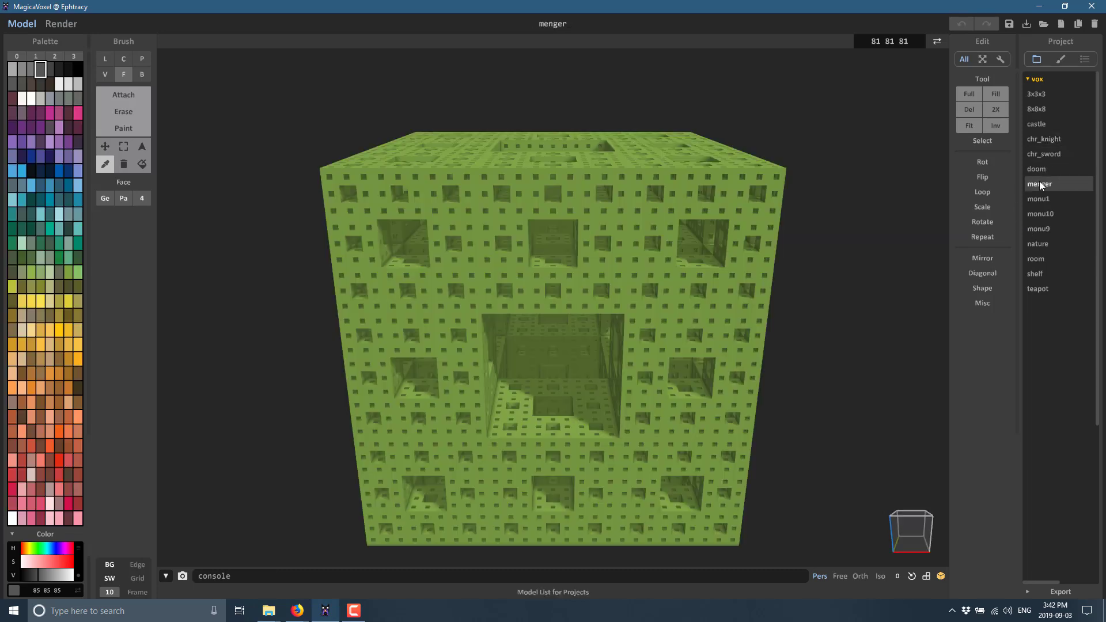
click(1042, 229)
click(1040, 259)
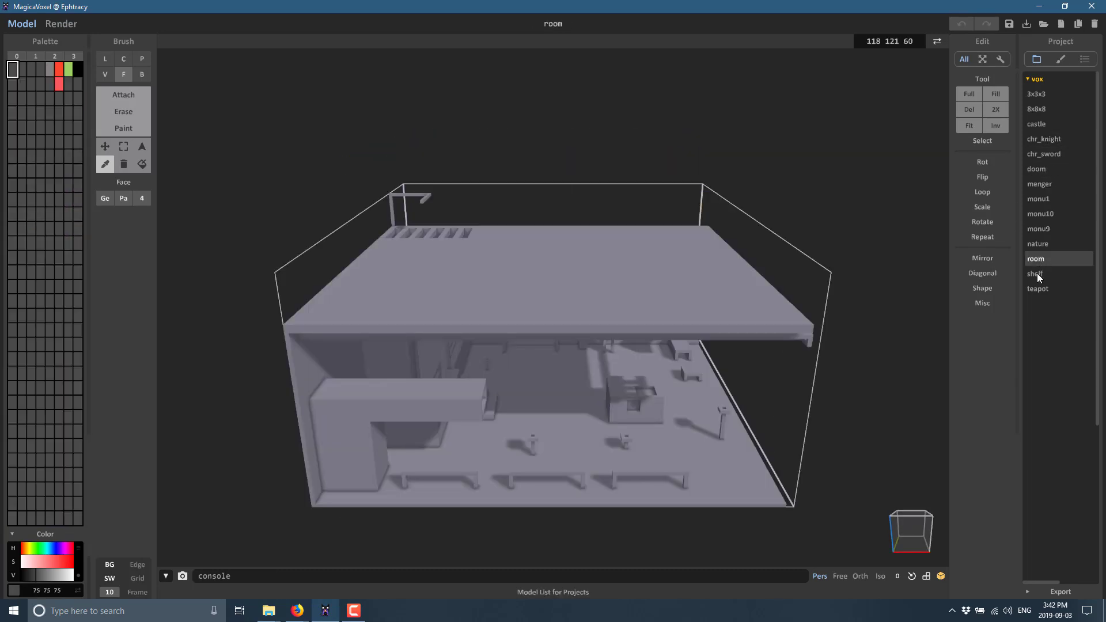
click(1037, 273)
click(1040, 213)
click(1040, 199)
click(1045, 169)
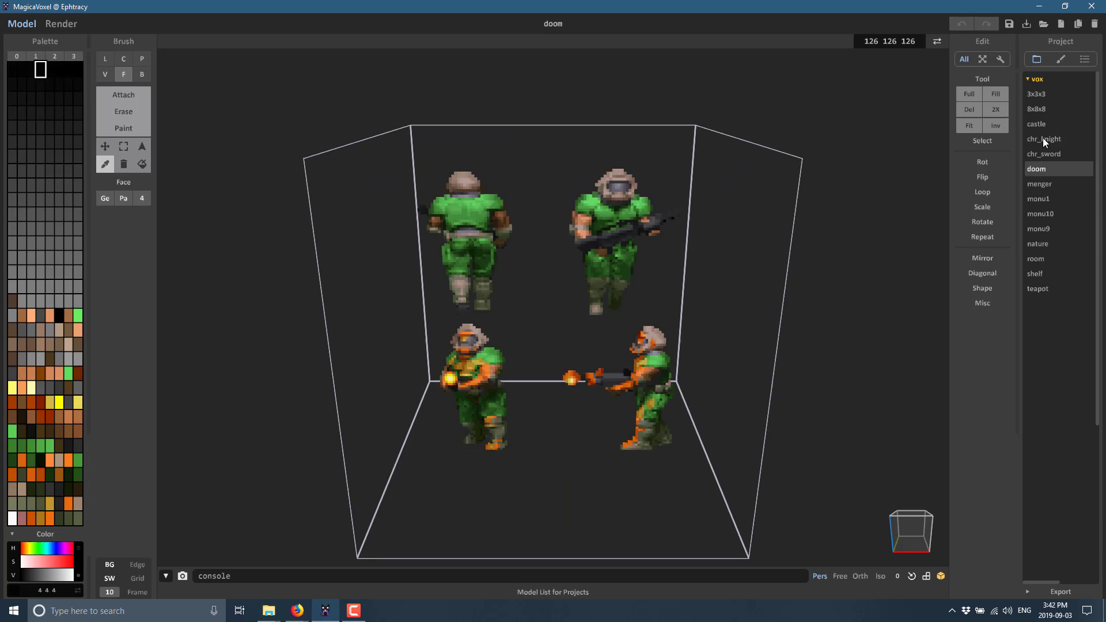
click(1045, 122)
click(1036, 107)
click(1037, 96)
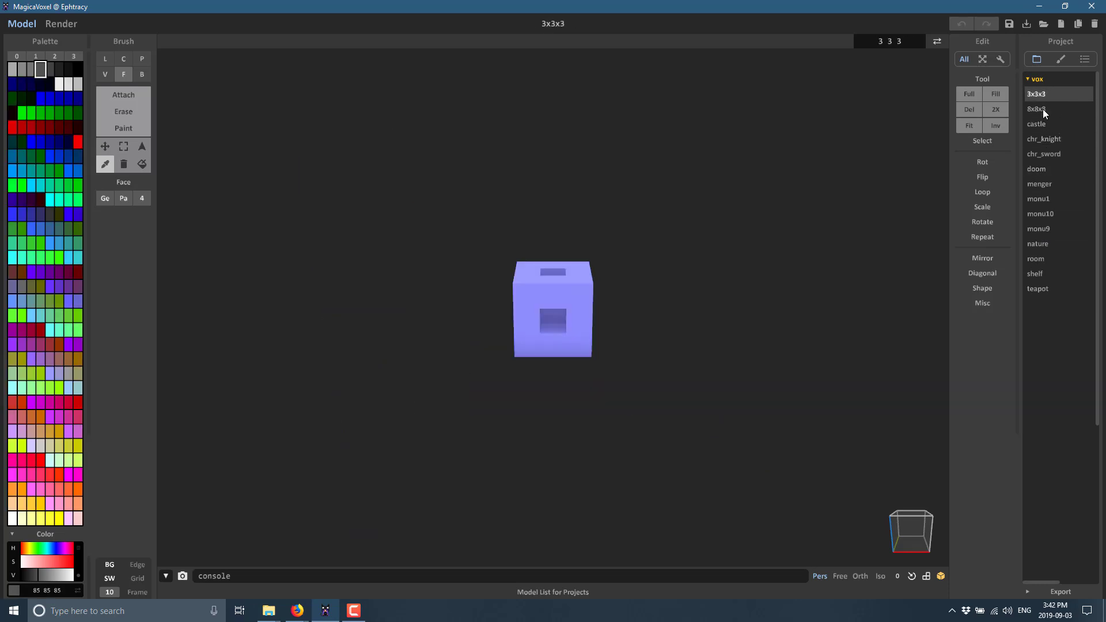
Cycle through castle, doom, monu10, room and shelf, settling on nature and orbiting it
click(1045, 123)
click(1041, 169)
click(1041, 213)
click(1042, 244)
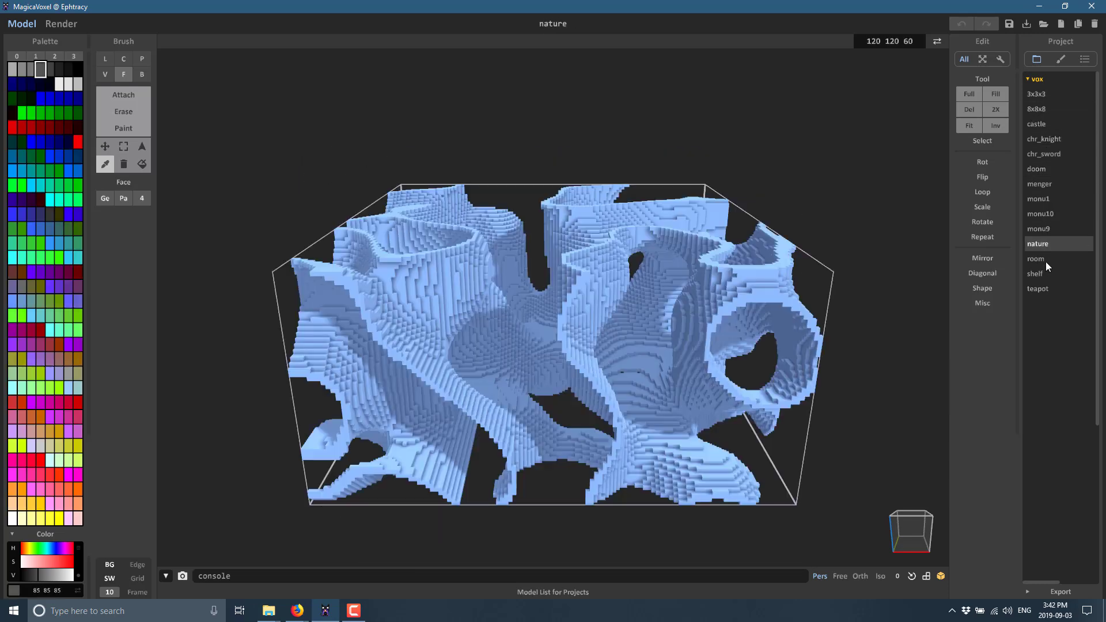
click(1045, 261)
click(1038, 273)
click(1035, 257)
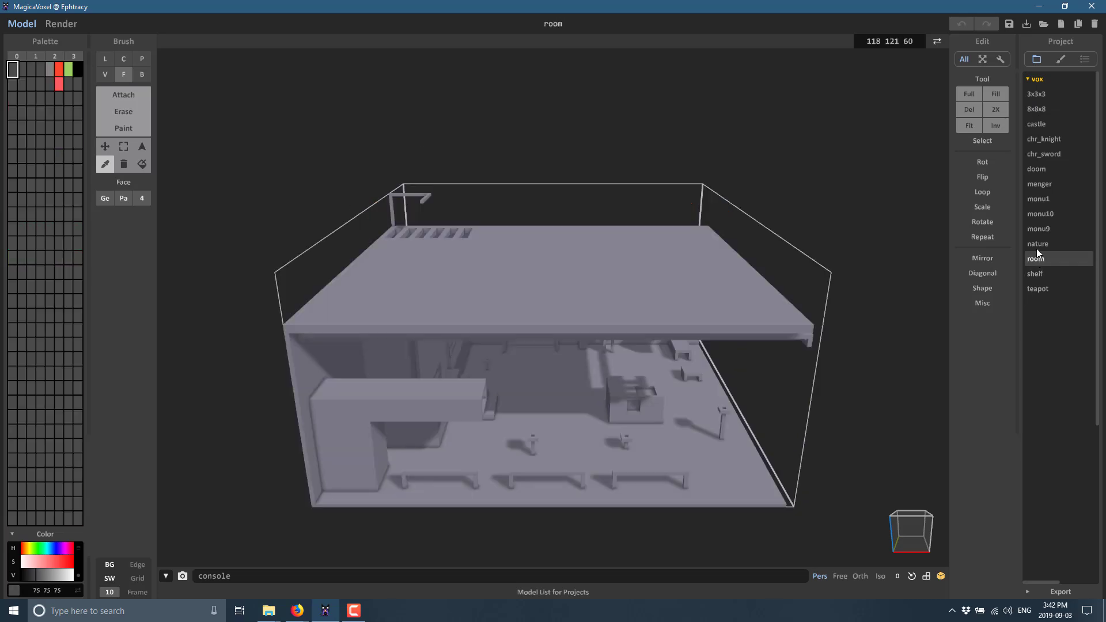
click(1035, 246)
right_drag(547, 350, 599, 339)
Render the nature model with all settings shown, lit by the HDR_Free_City_Night_Lights_Env.hdr sky
click(55, 25)
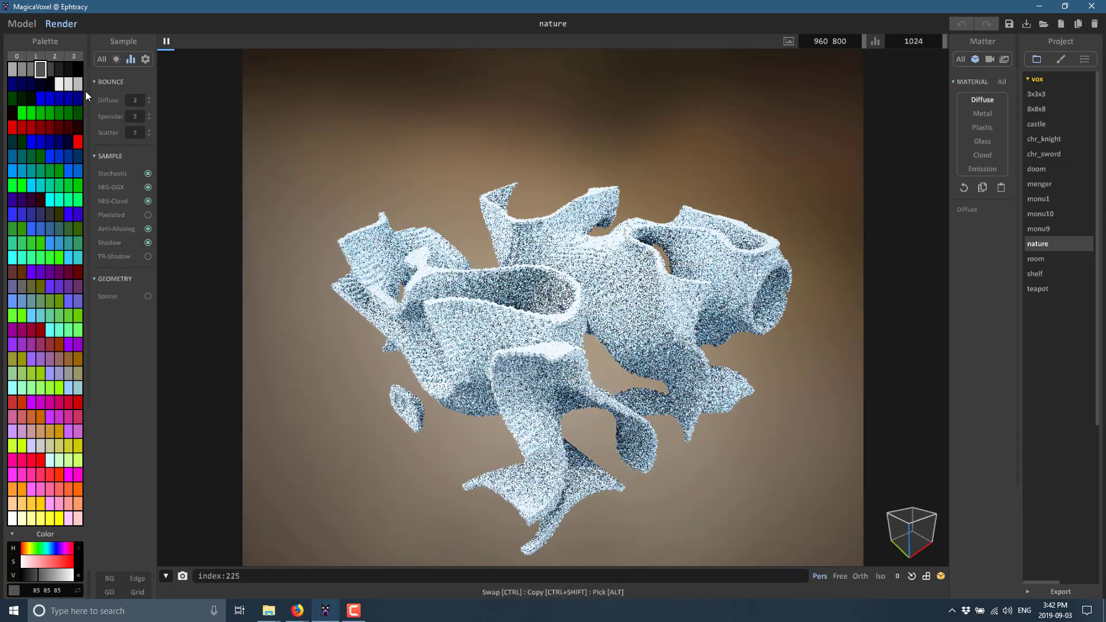
click(106, 57)
click(122, 265)
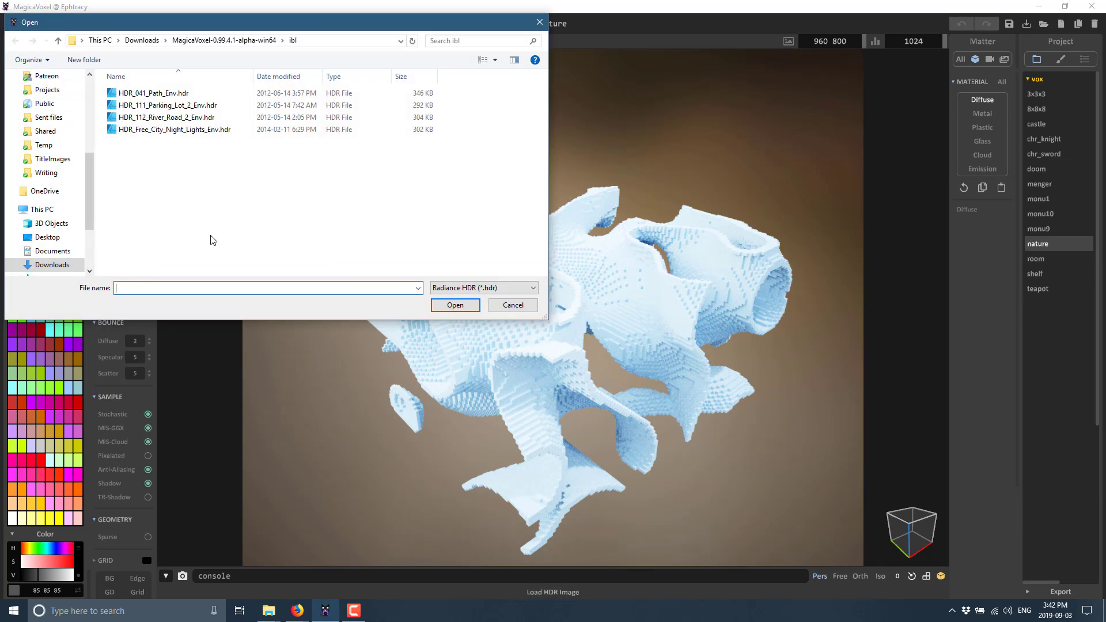
double_click(138, 129)
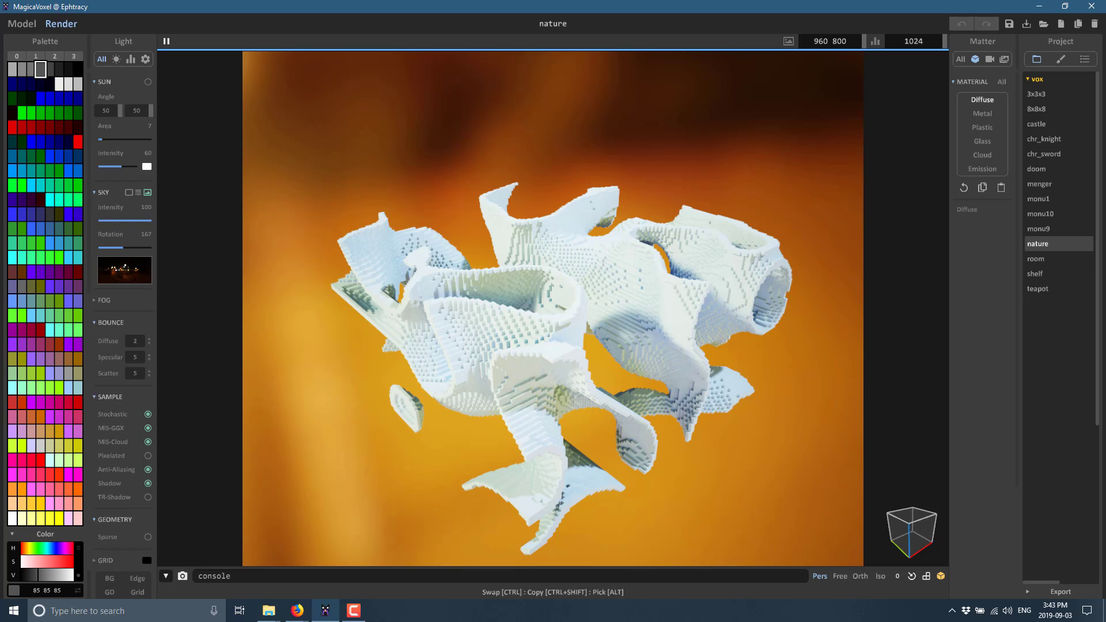
Bring up the palette pop-up menu, then rotate the nature model in the render viewport
right_click(45, 209)
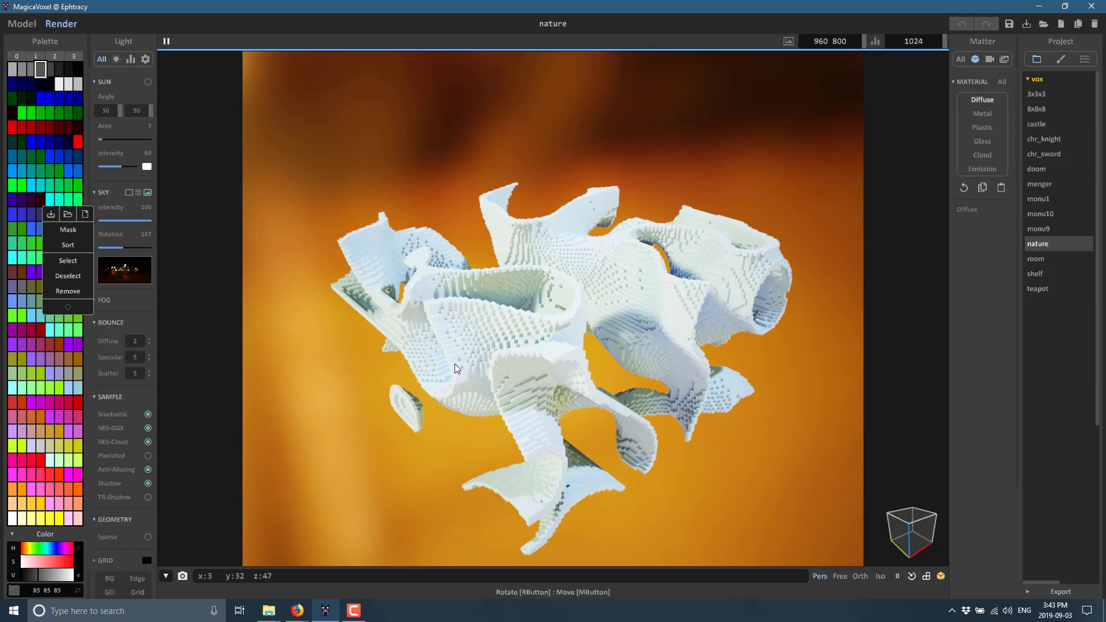
right_drag(457, 369, 485, 312)
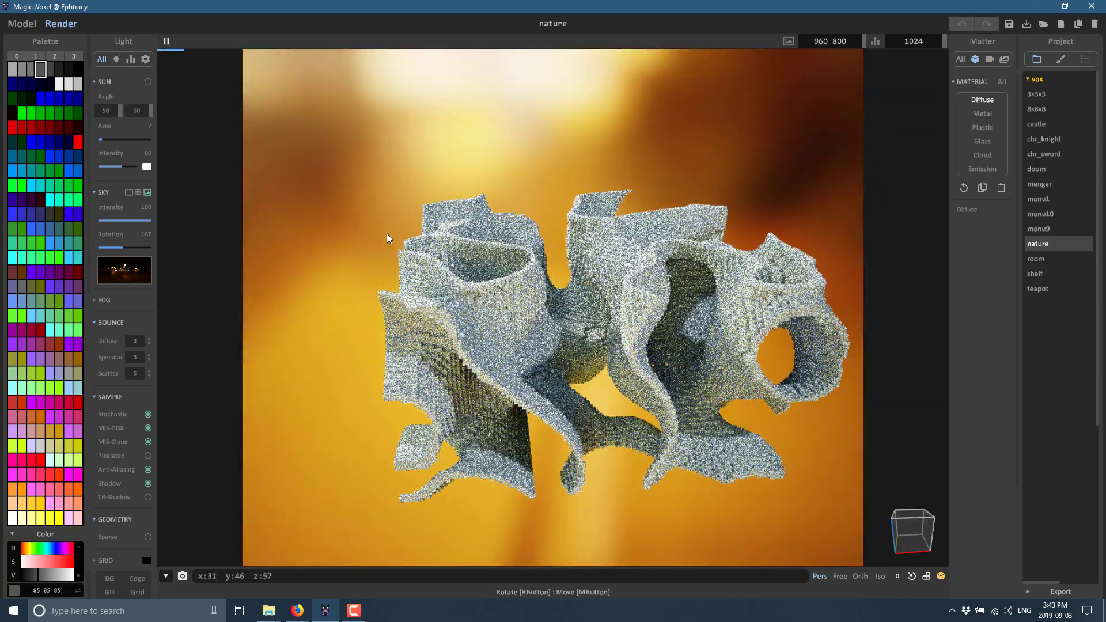